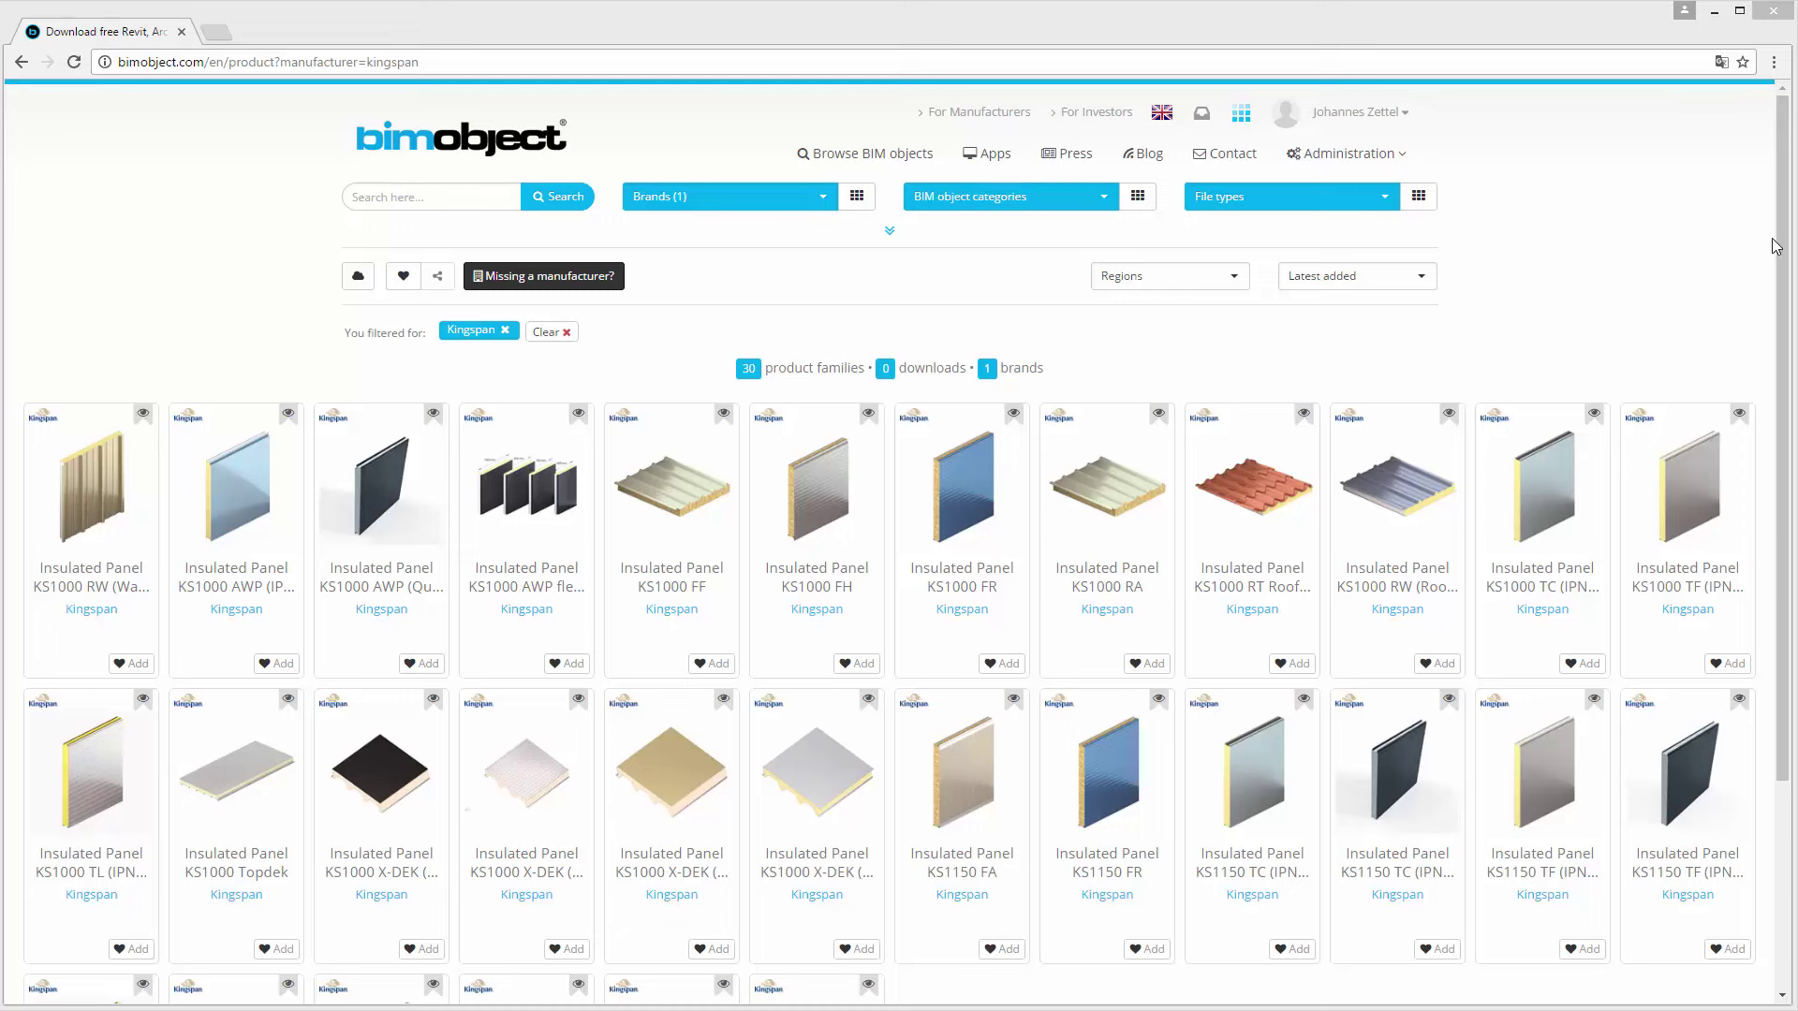
pyautogui.moveTo(1781, 244)
pyautogui.mouseDown()
pyautogui.moveTo(1784, 415)
pyautogui.moveTo(1786, 248)
pyautogui.mouseUp()
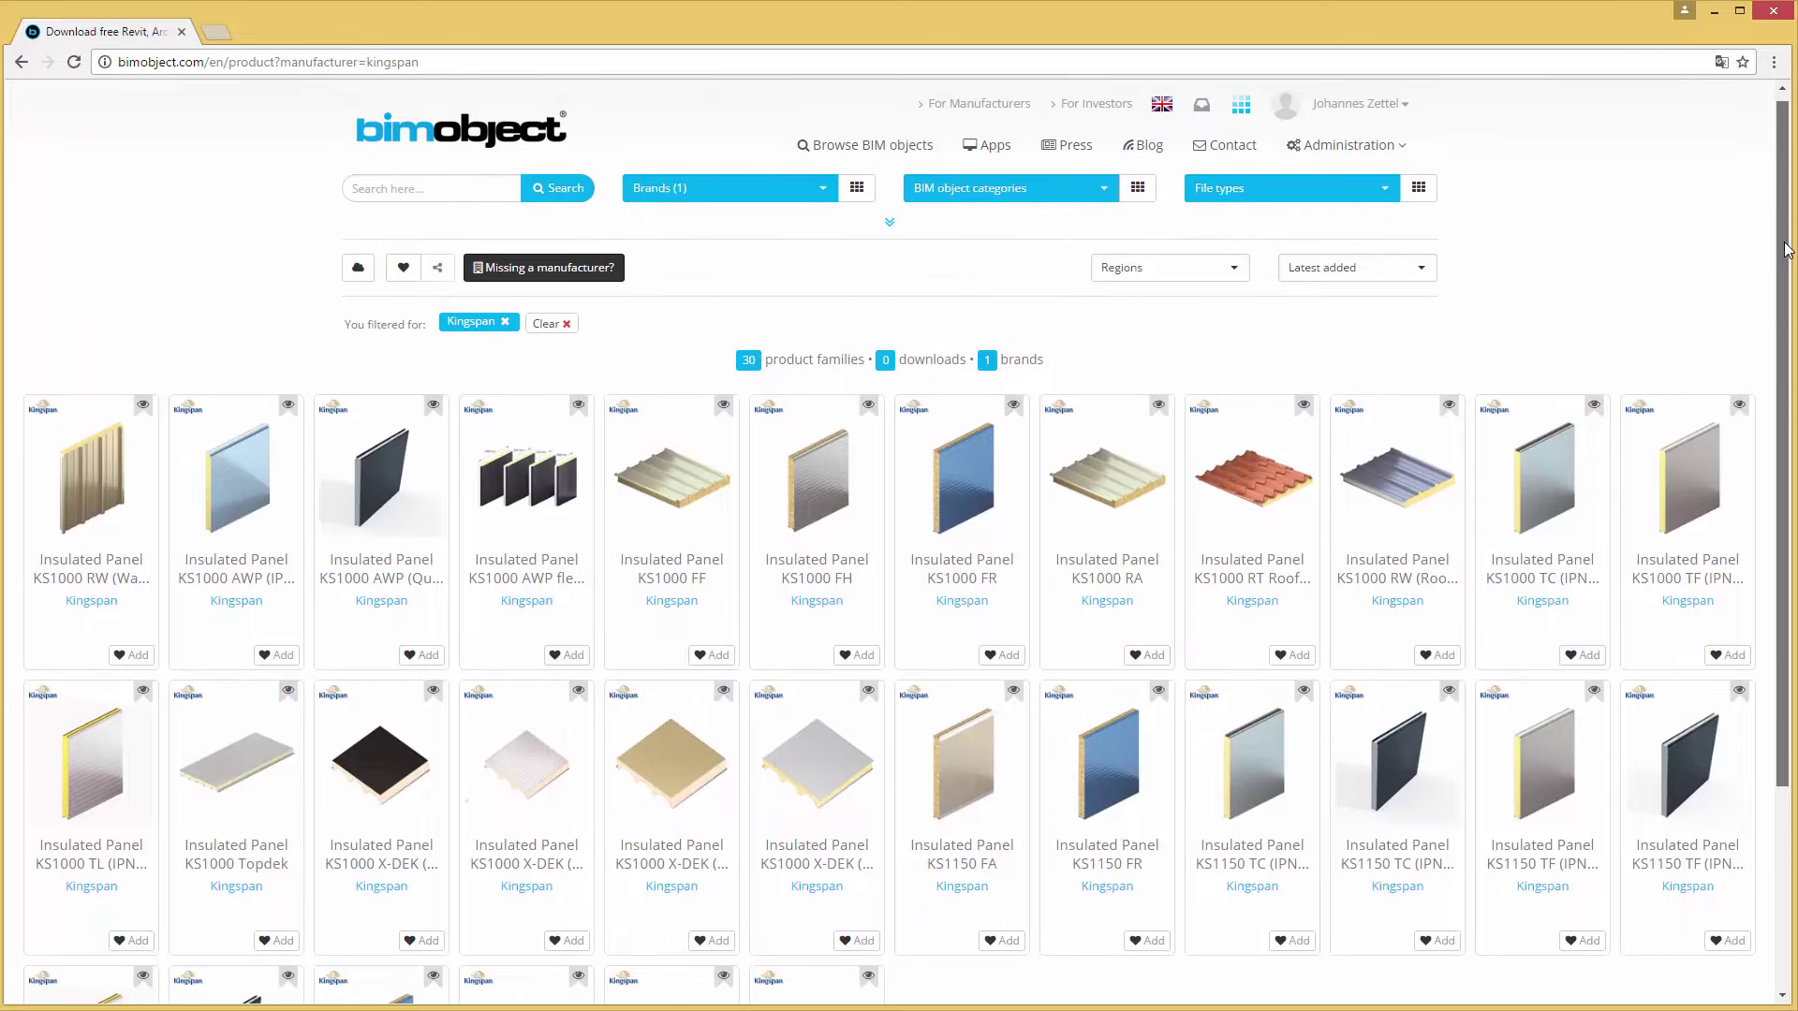
# Return to Revit, browse the BIMobject catalogue and set the Brands filter to Kingspan.
pyautogui.click(1774, 11)
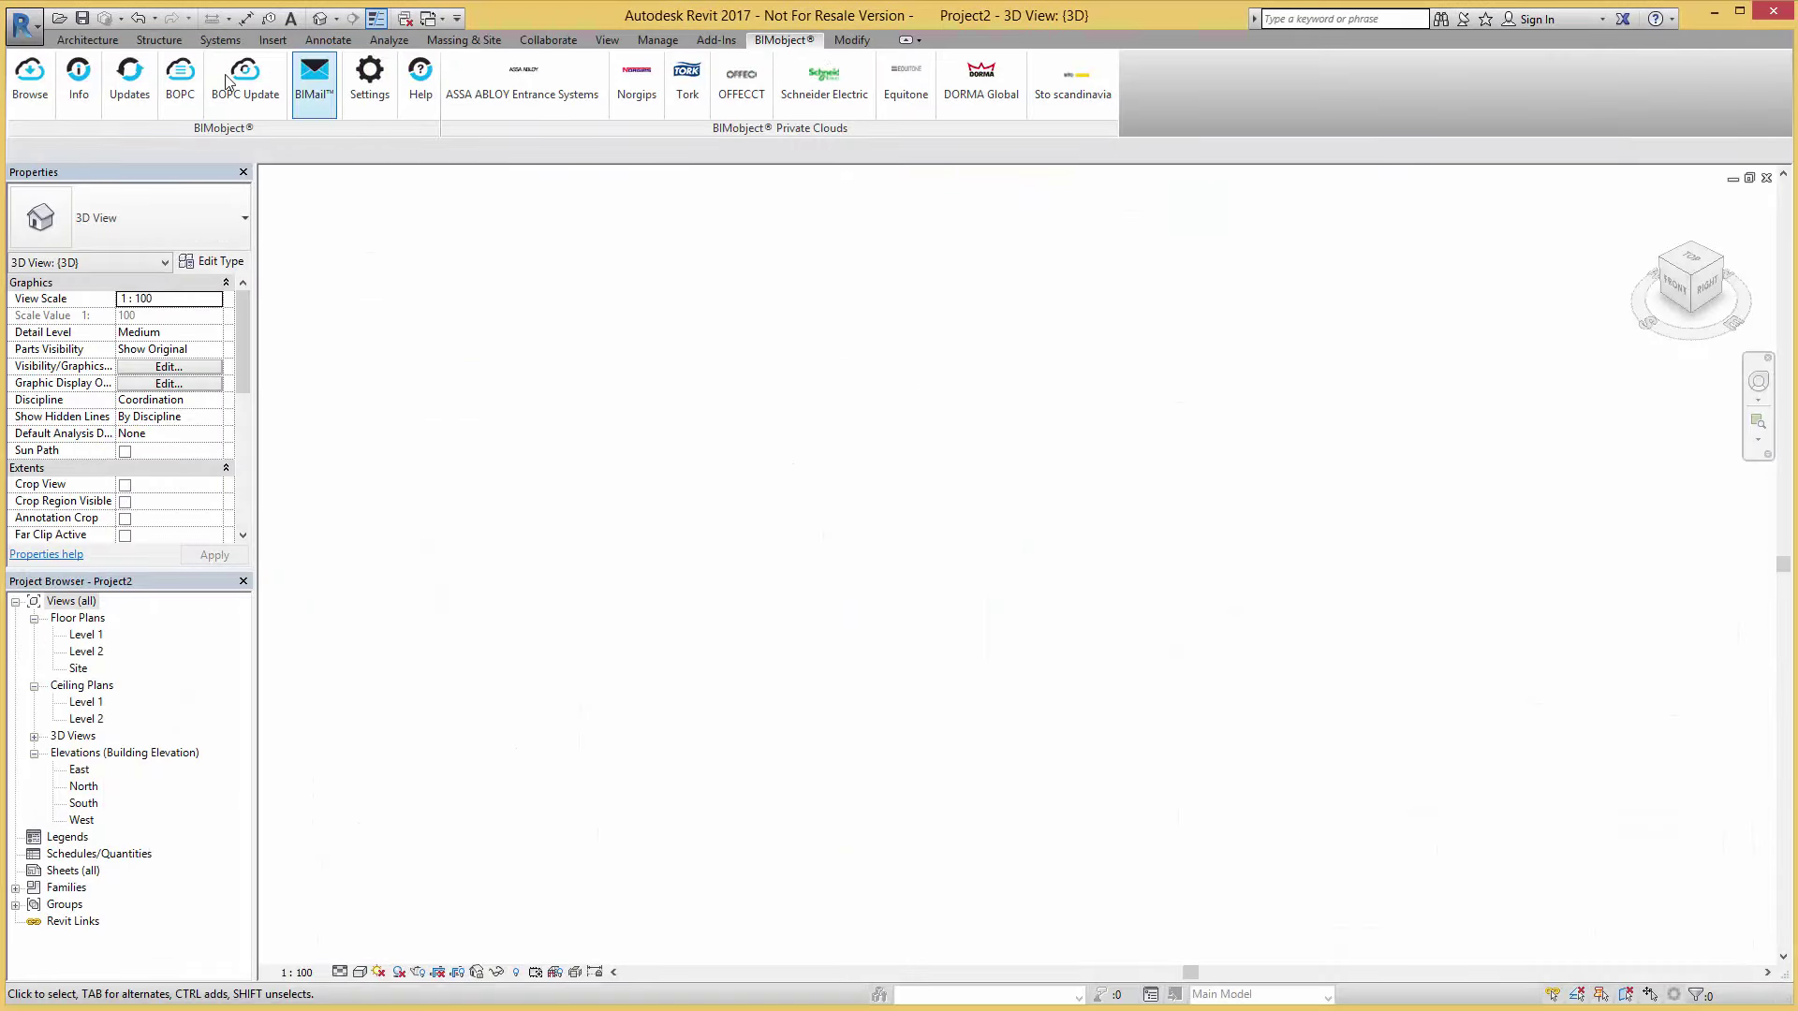
pyautogui.click(30, 81)
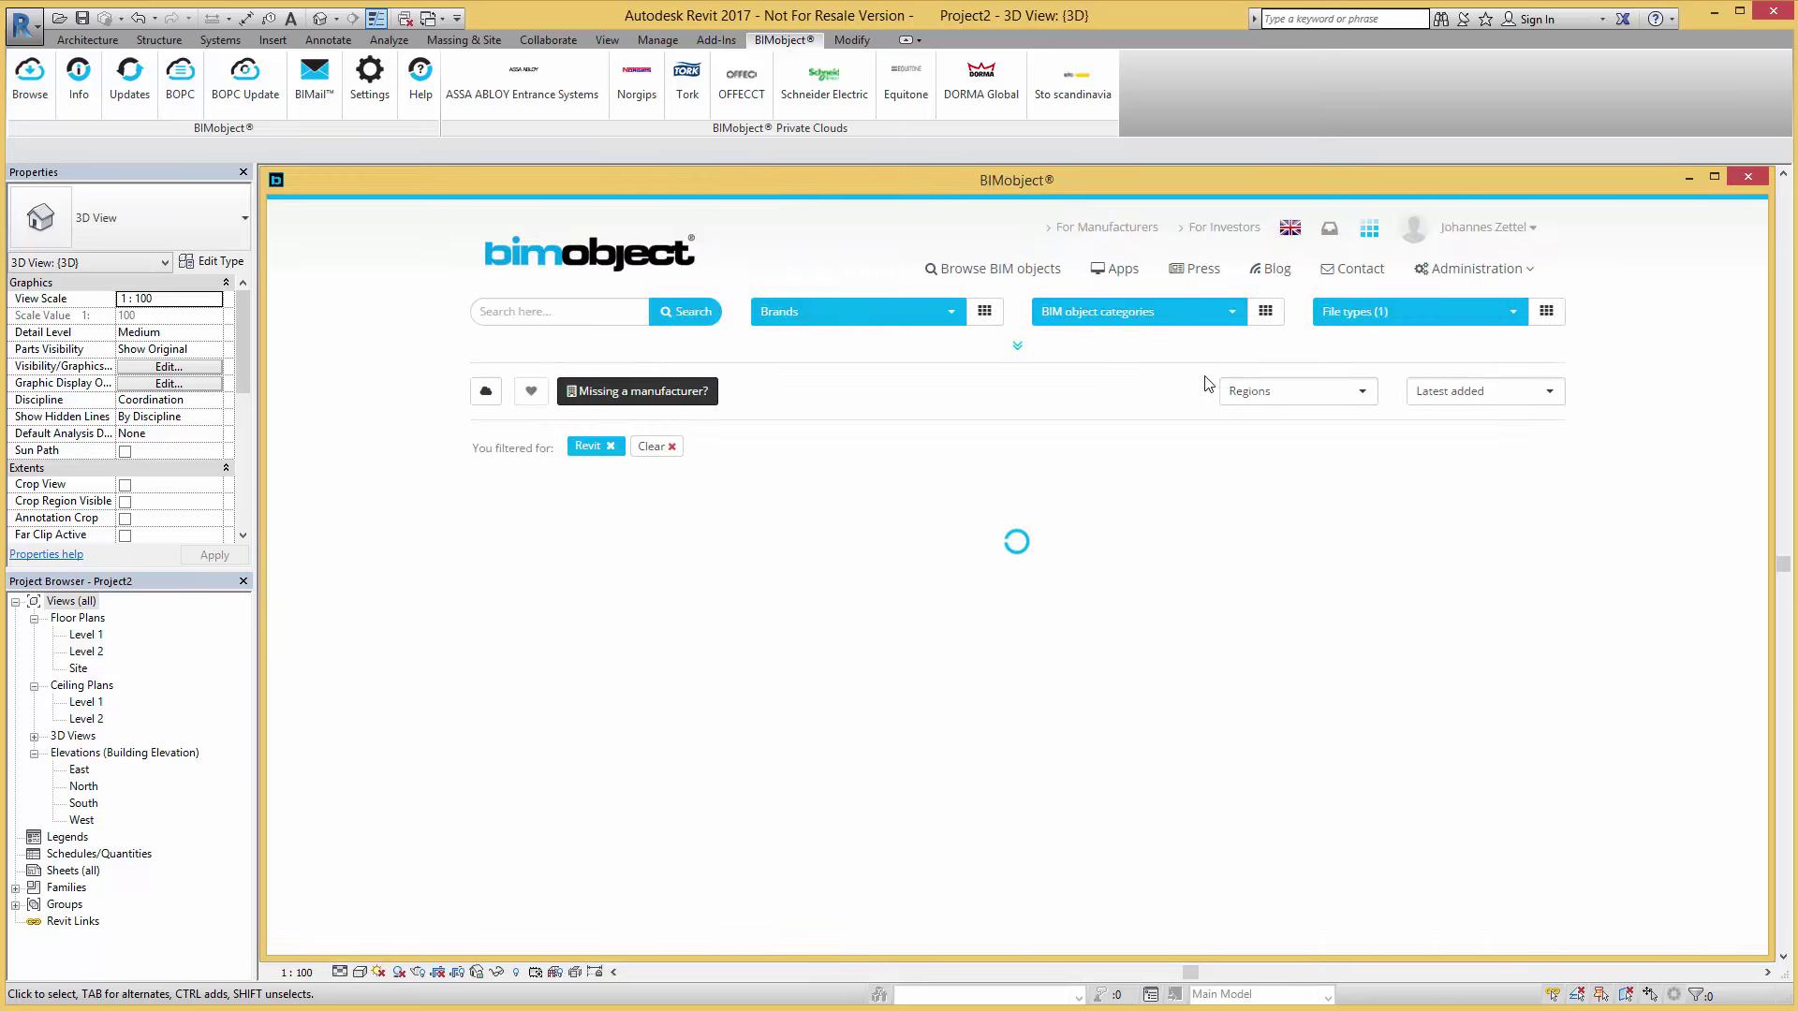
pyautogui.click(895, 311)
pyautogui.click(844, 401)
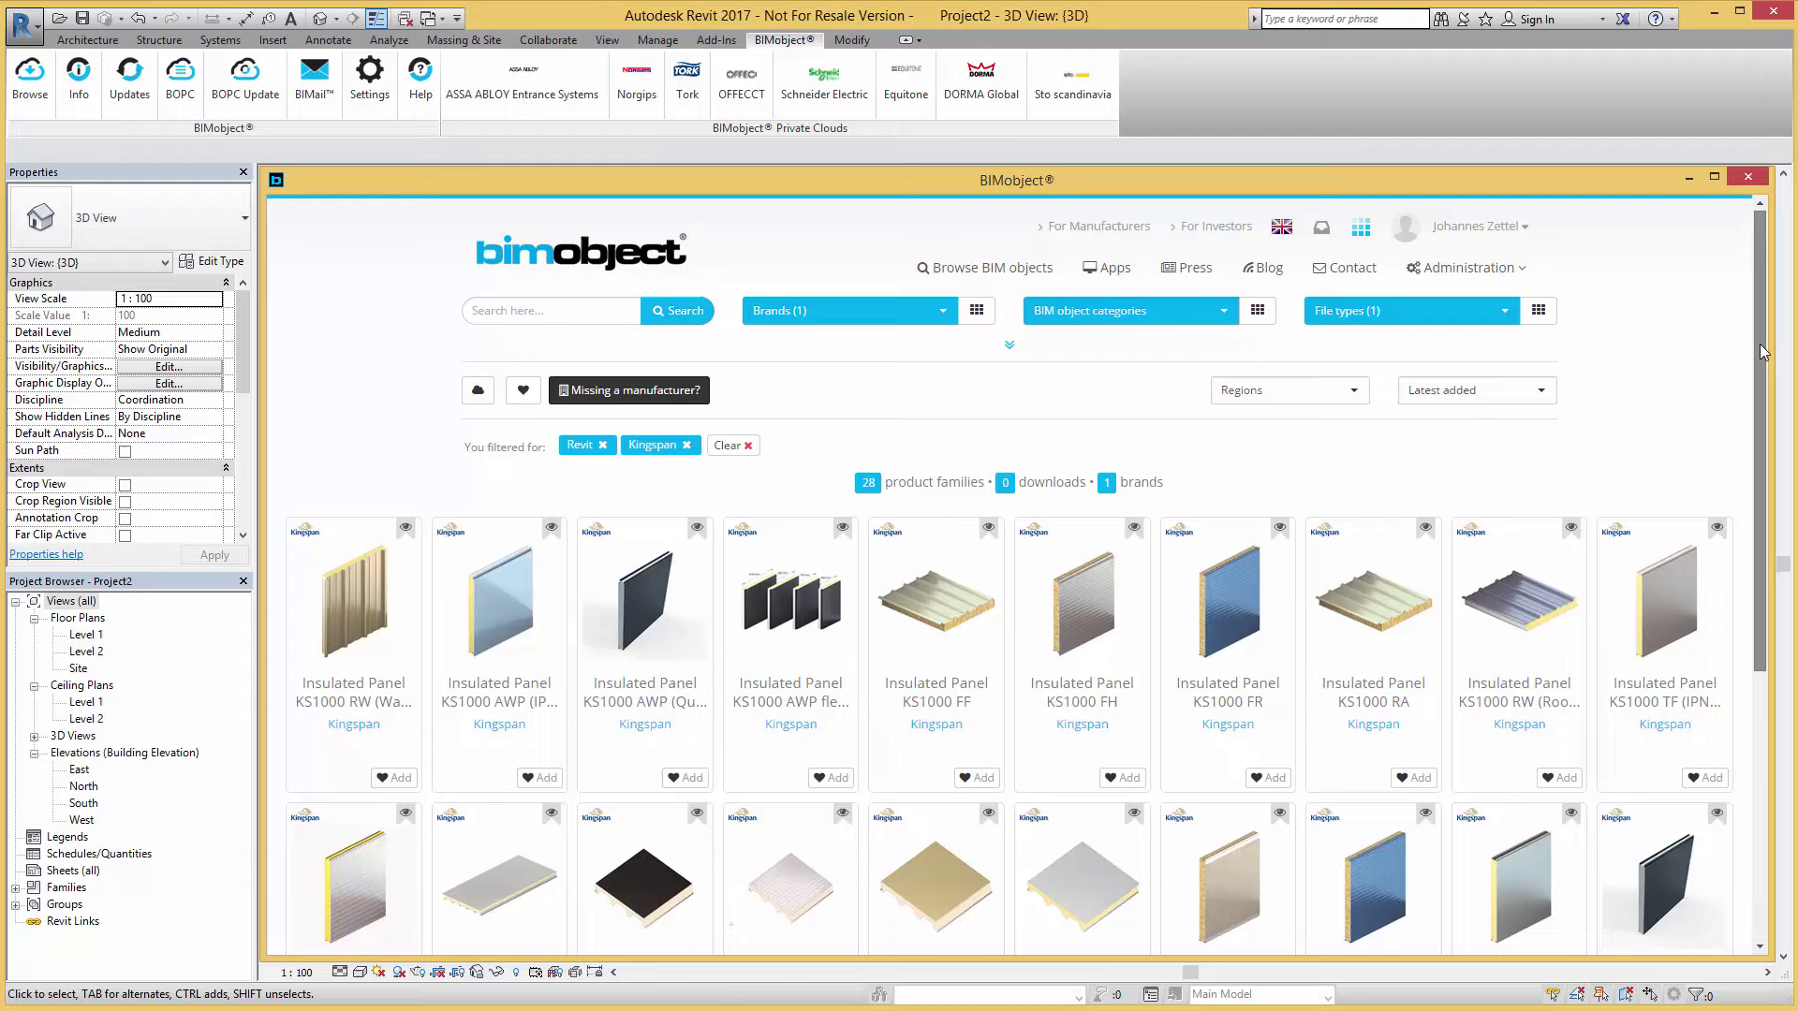
pyautogui.moveTo(1759, 349)
pyautogui.mouseDown()
pyautogui.moveTo(1765, 583)
pyautogui.moveTo(1761, 510)
pyautogui.mouseUp()
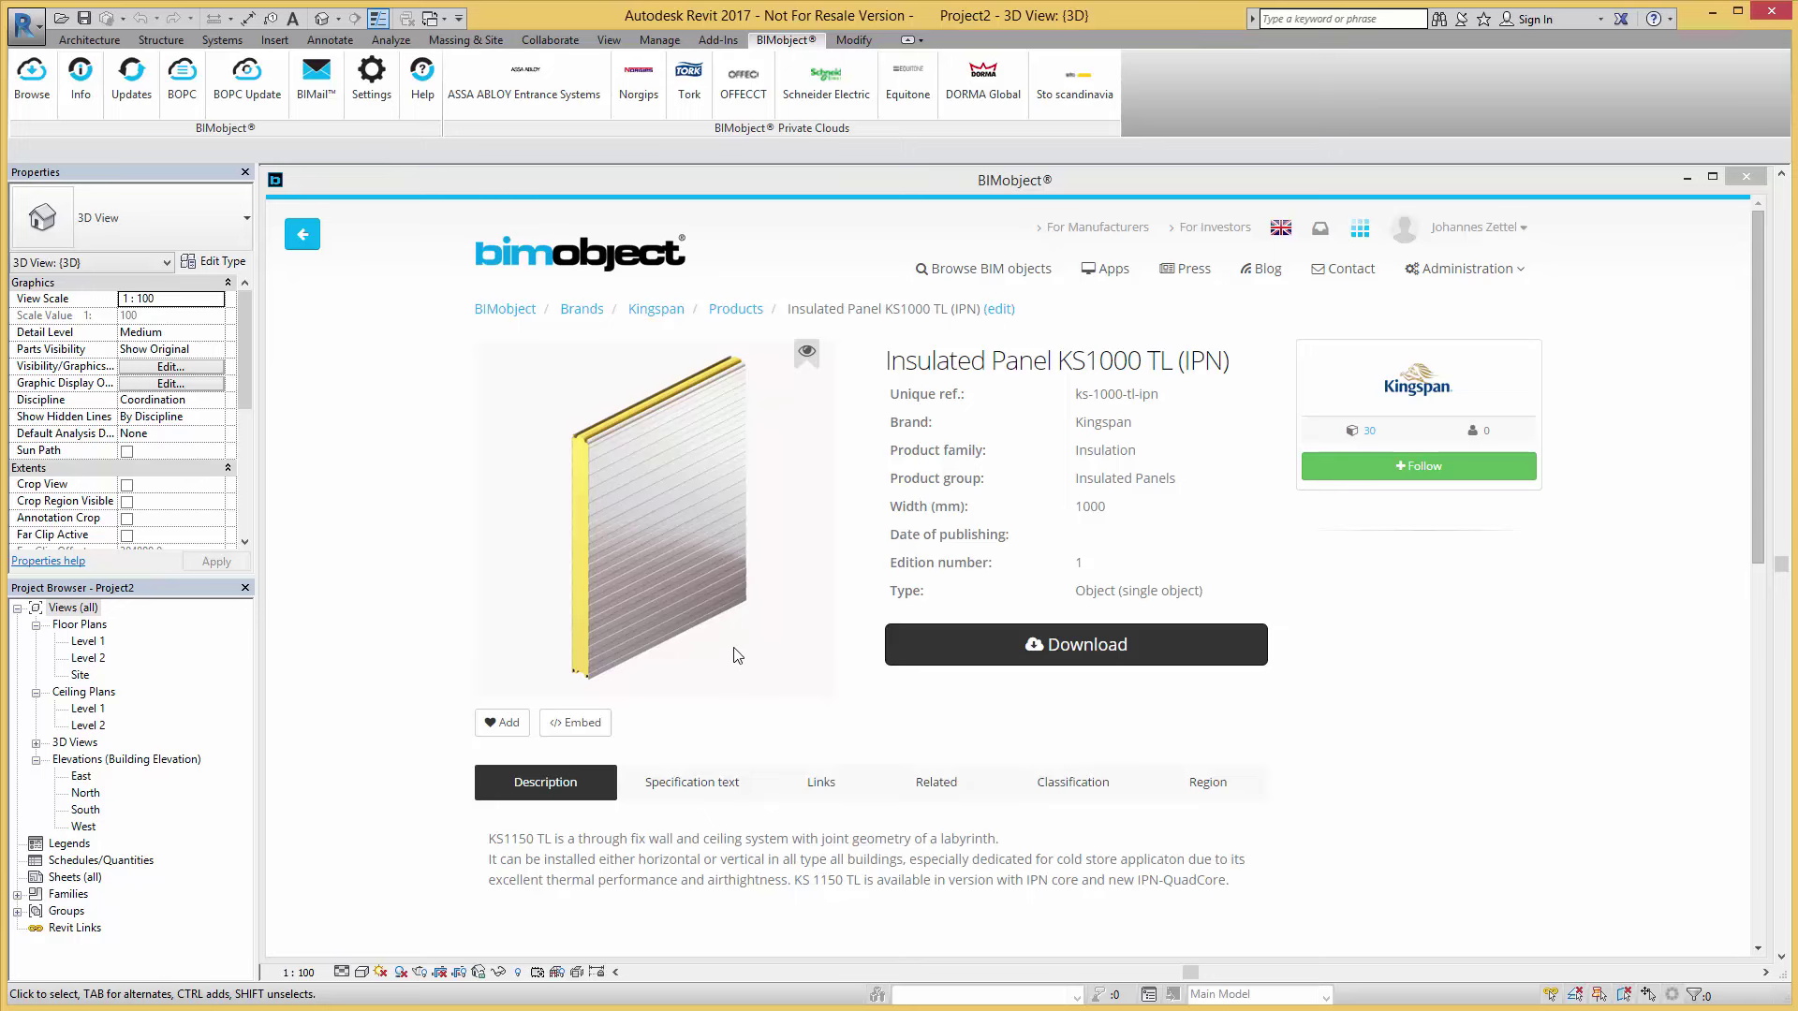
pyautogui.moveTo(1753, 517); pyautogui.dragTo(1754, 593)
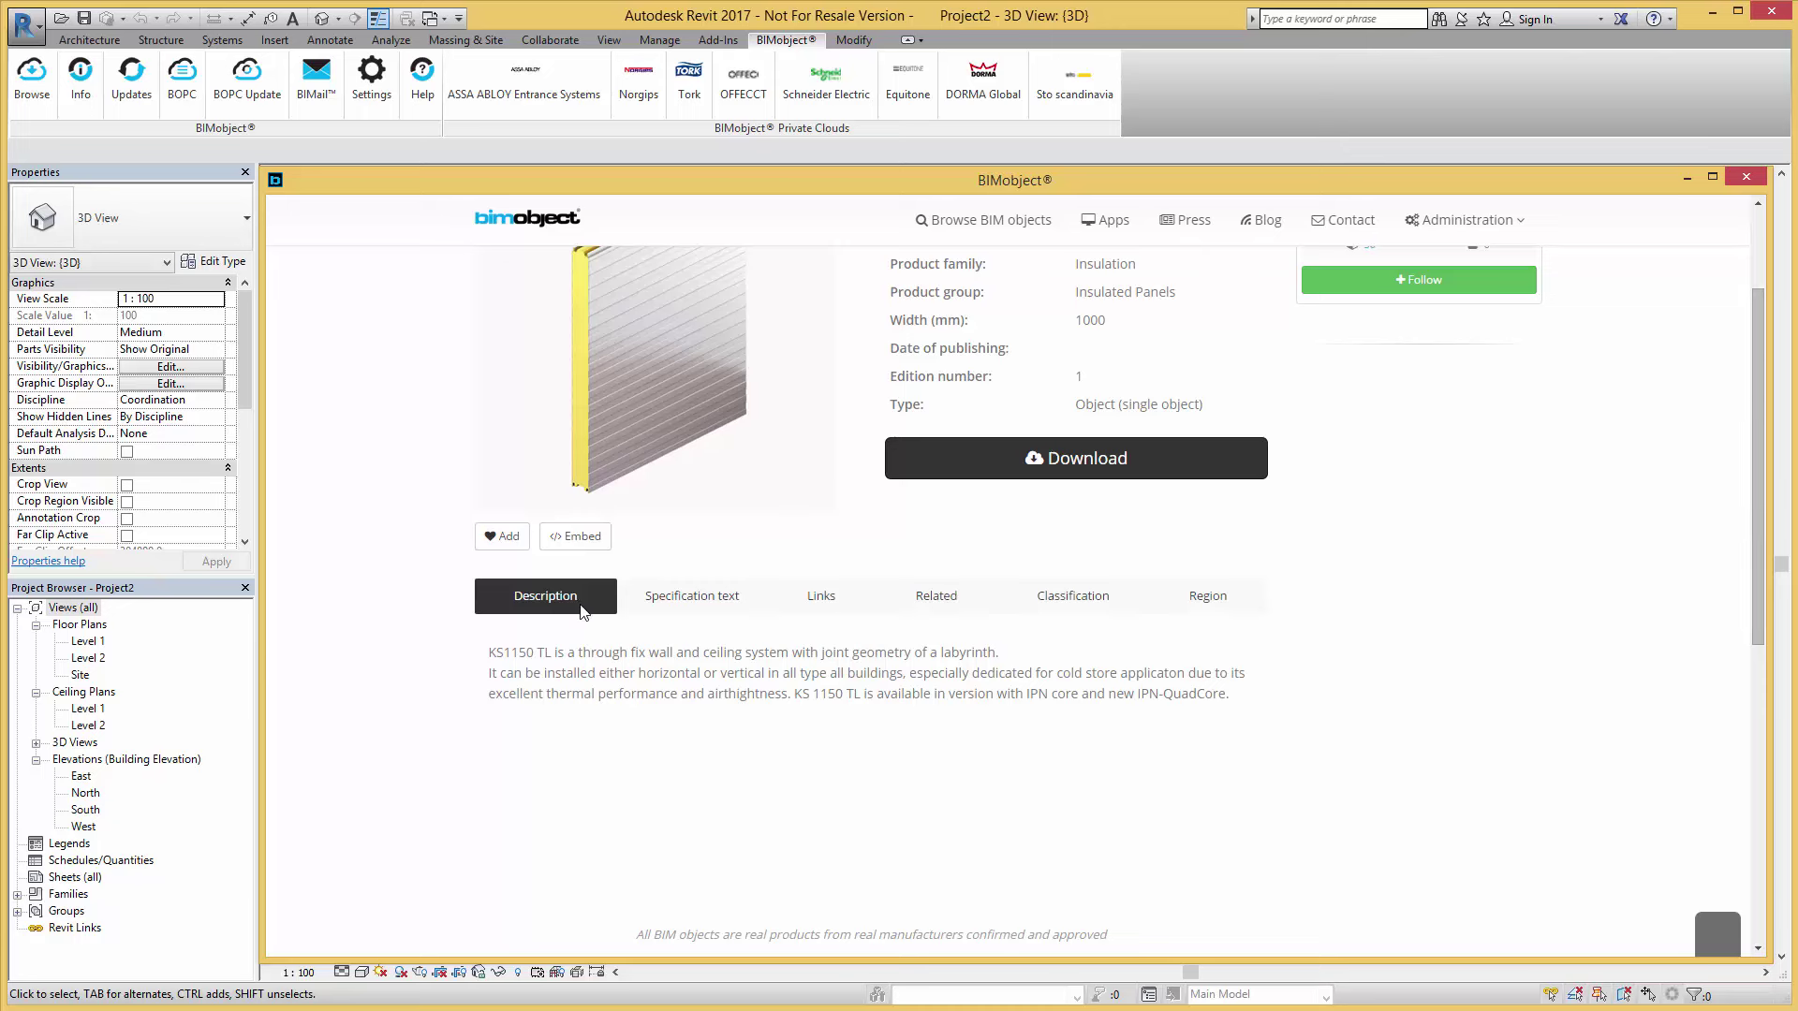
# Review the KS1000 TL (IPN) product's Specification text, Links, Related and Classification tabs.
pyautogui.click(707, 609)
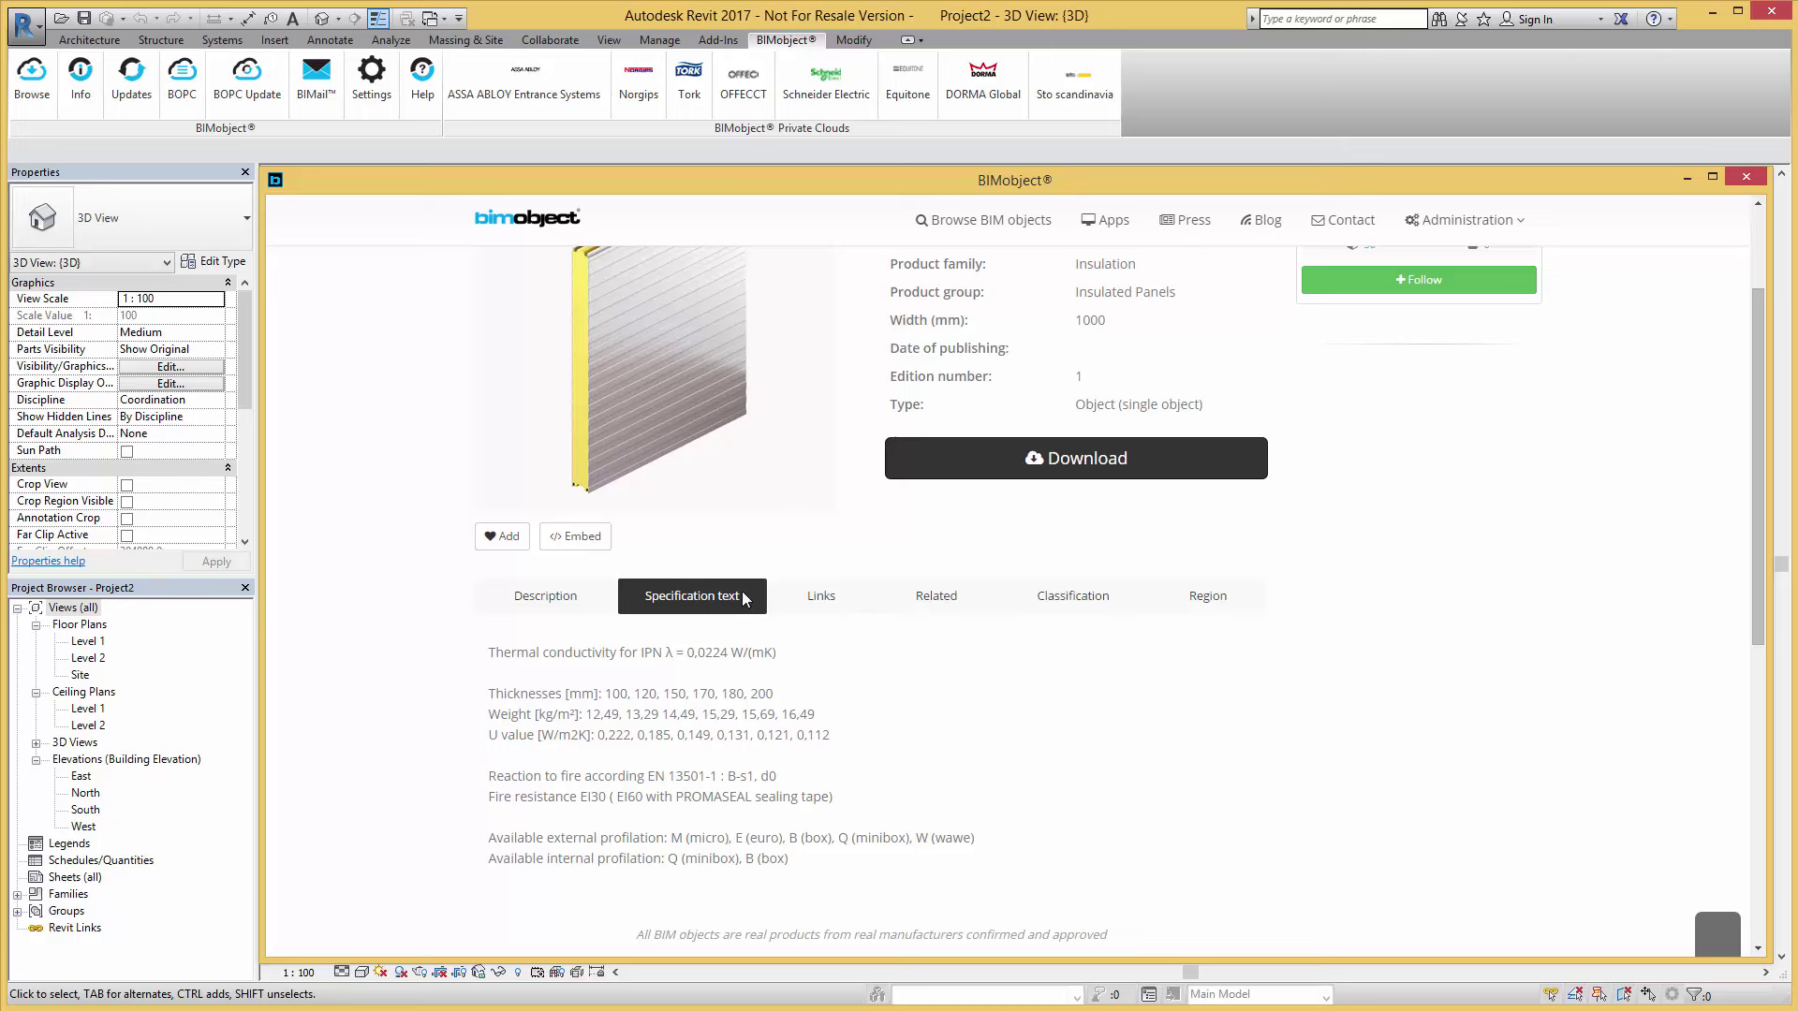
pyautogui.click(859, 605)
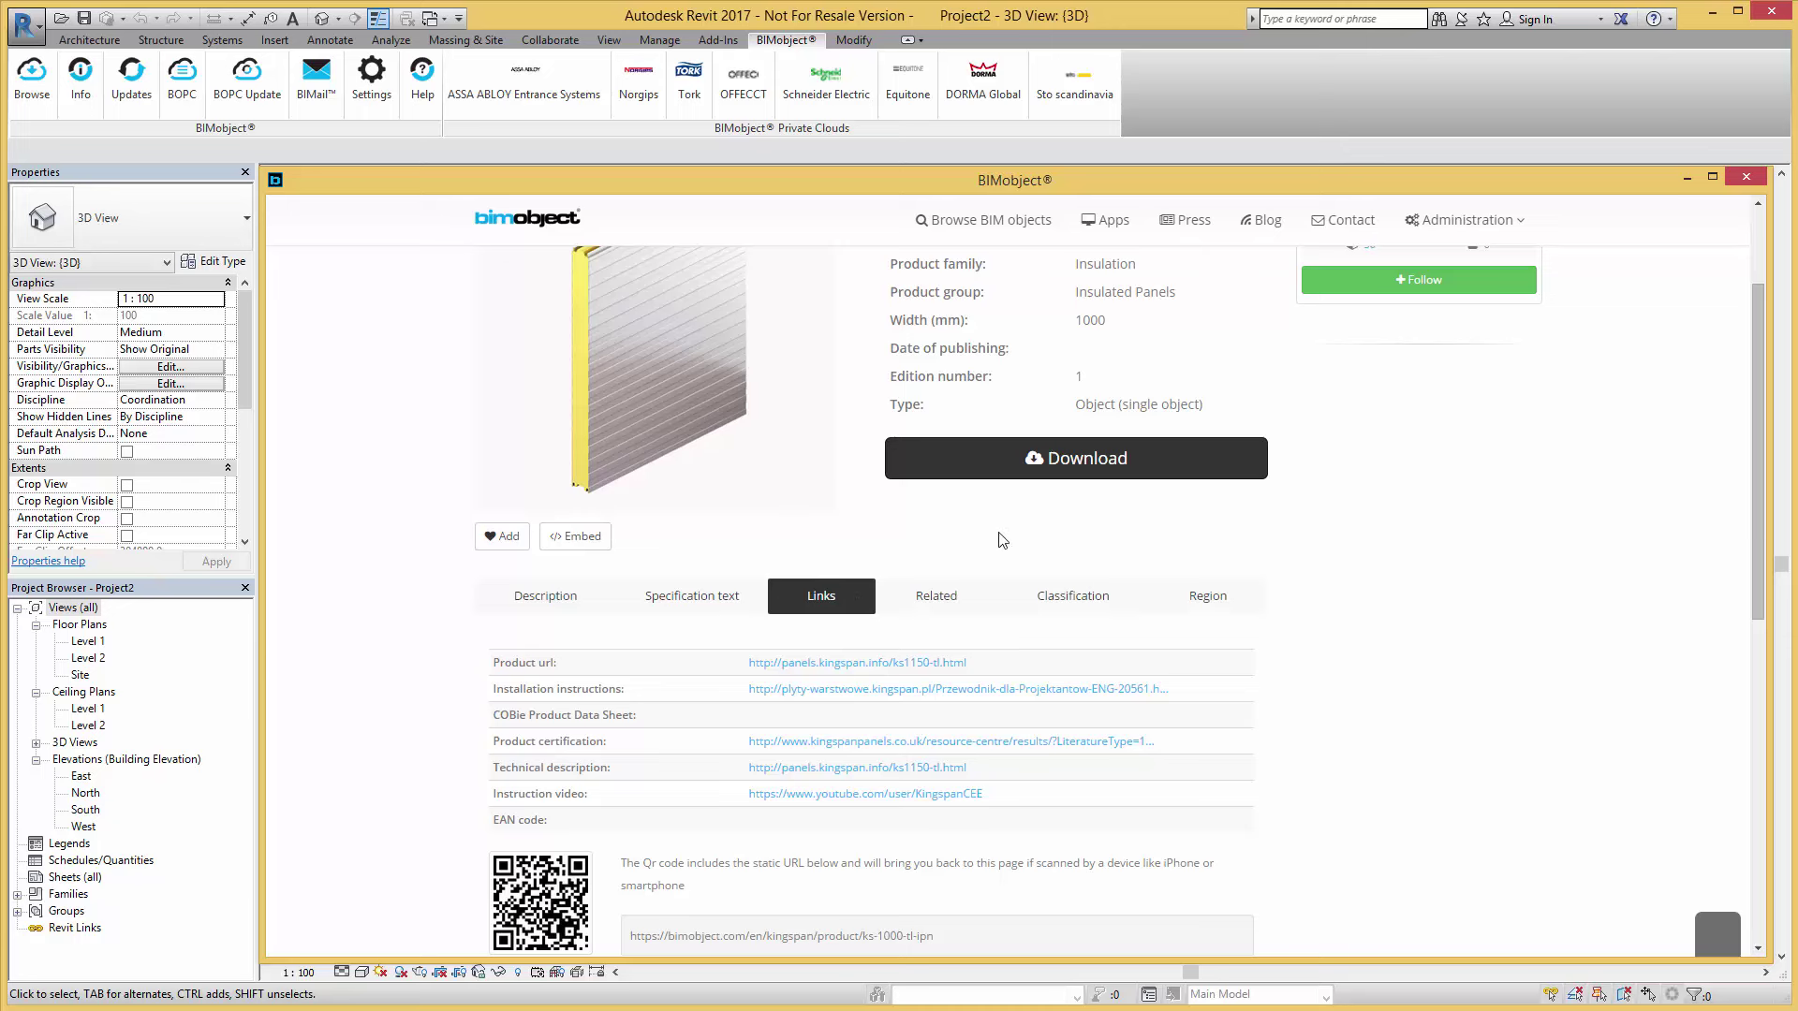
pyautogui.click(986, 599)
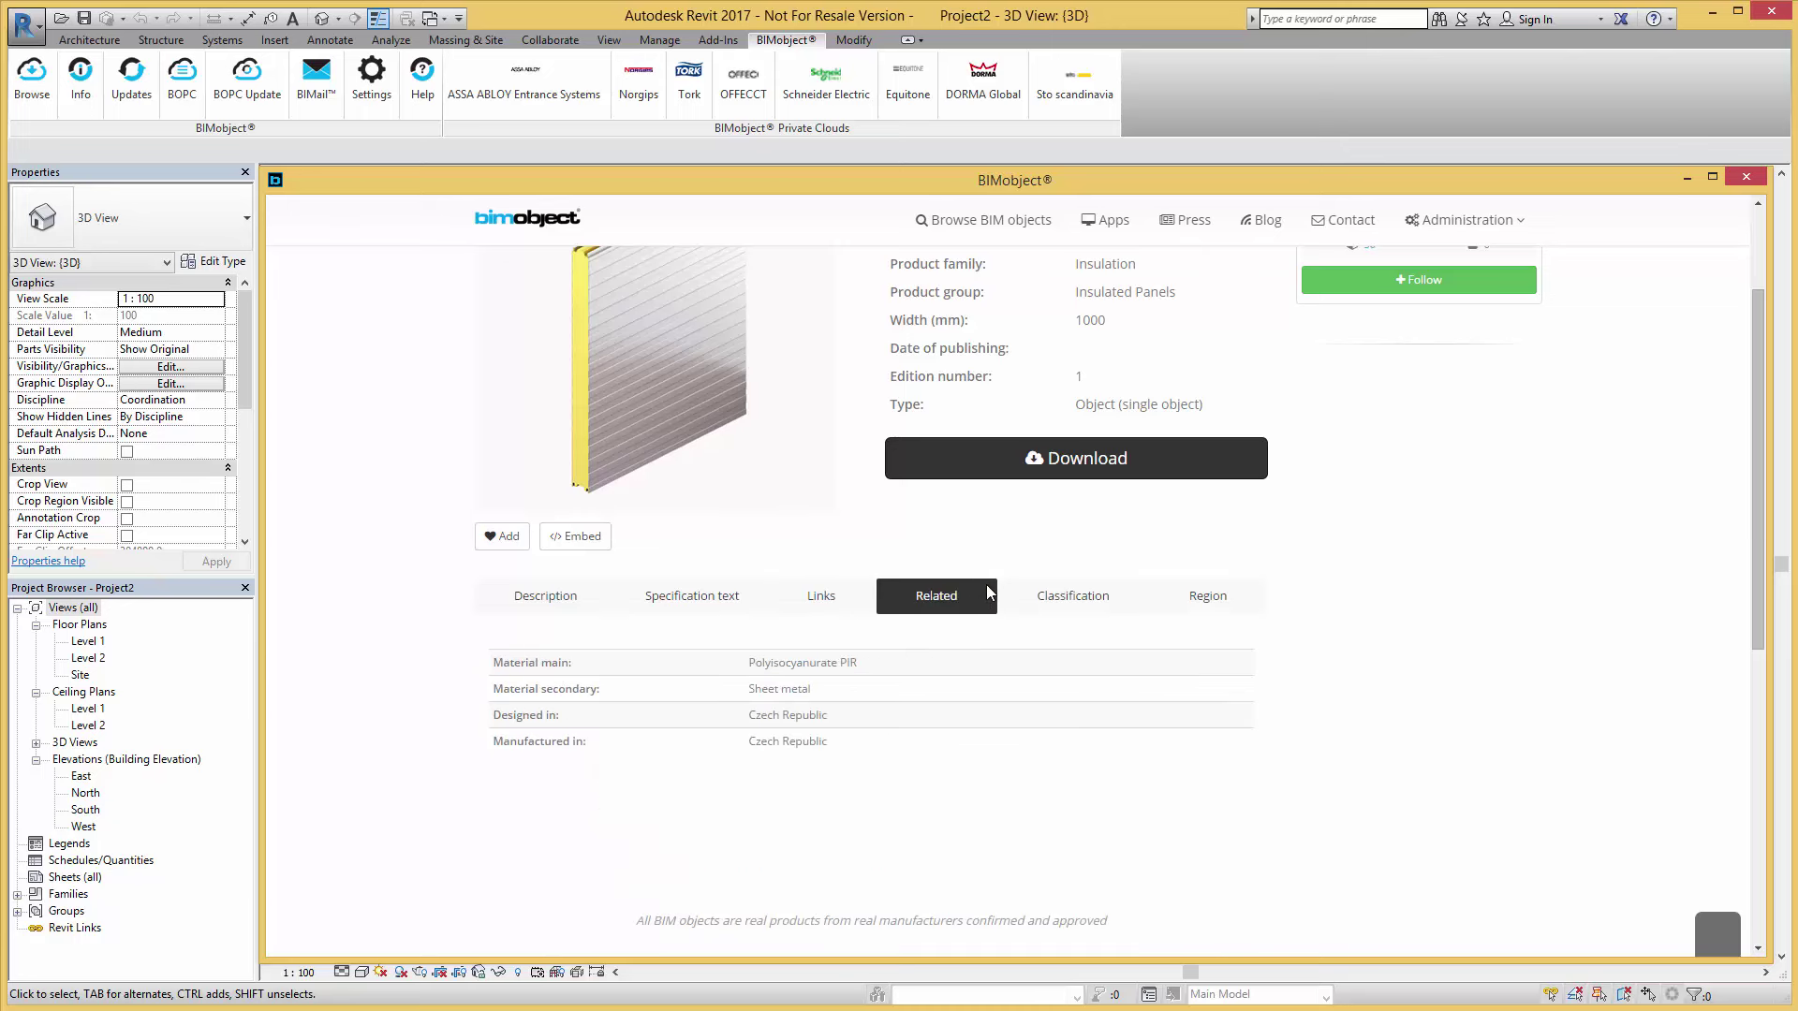
pyautogui.click(1127, 599)
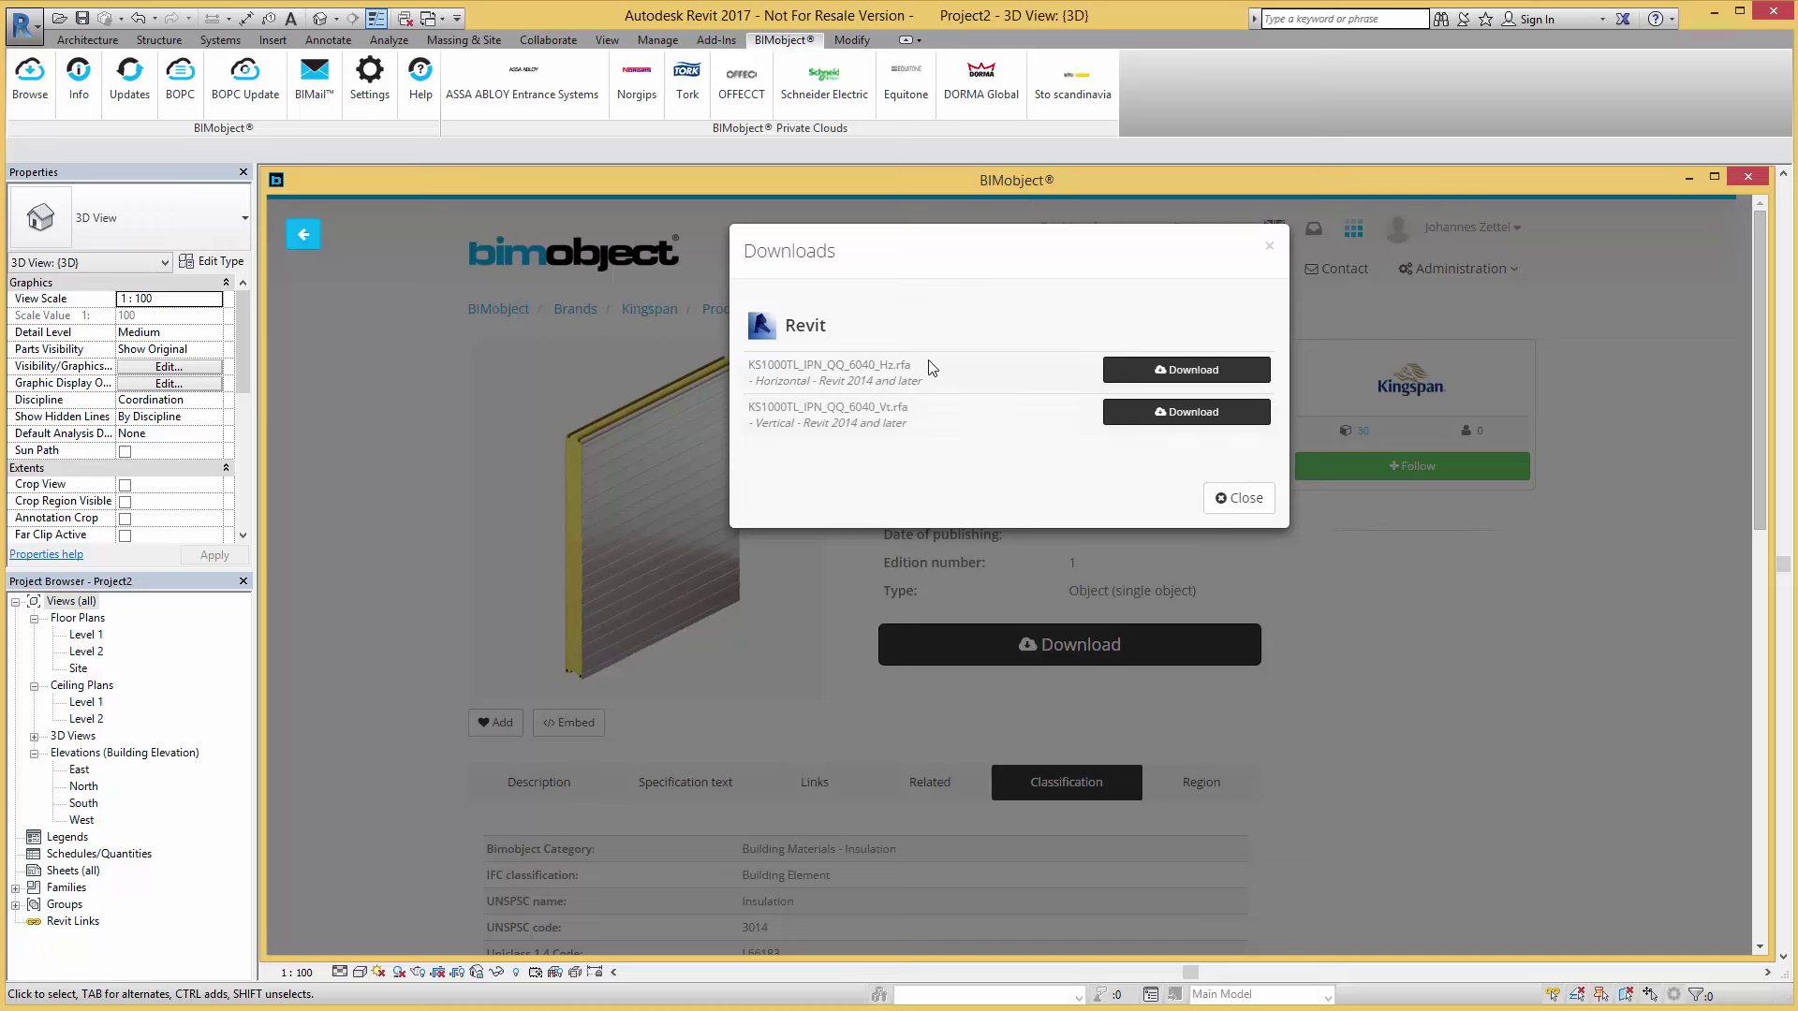
# Compare the Hz and Vt .rfa file names, then download the horizontal KS1000 TL family.
pyautogui.moveTo(912, 364); pyautogui.dragTo(747, 365)
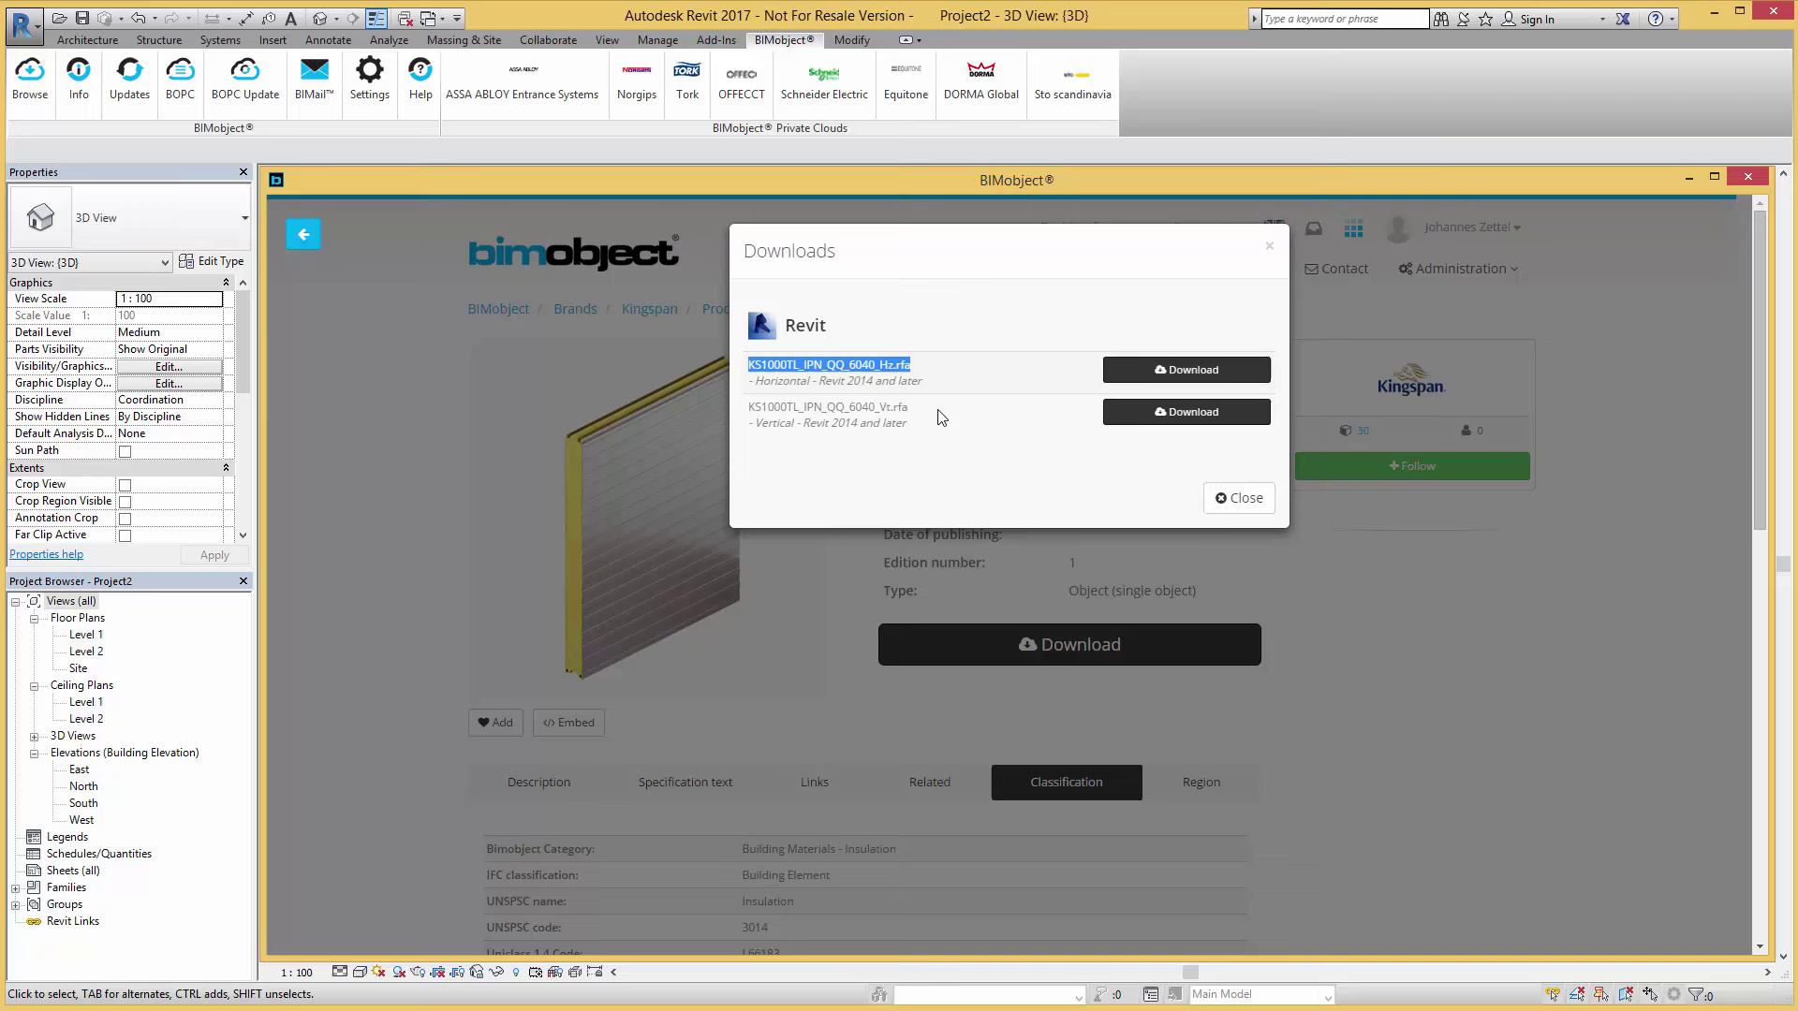
pyautogui.moveTo(911, 408); pyautogui.dragTo(754, 410)
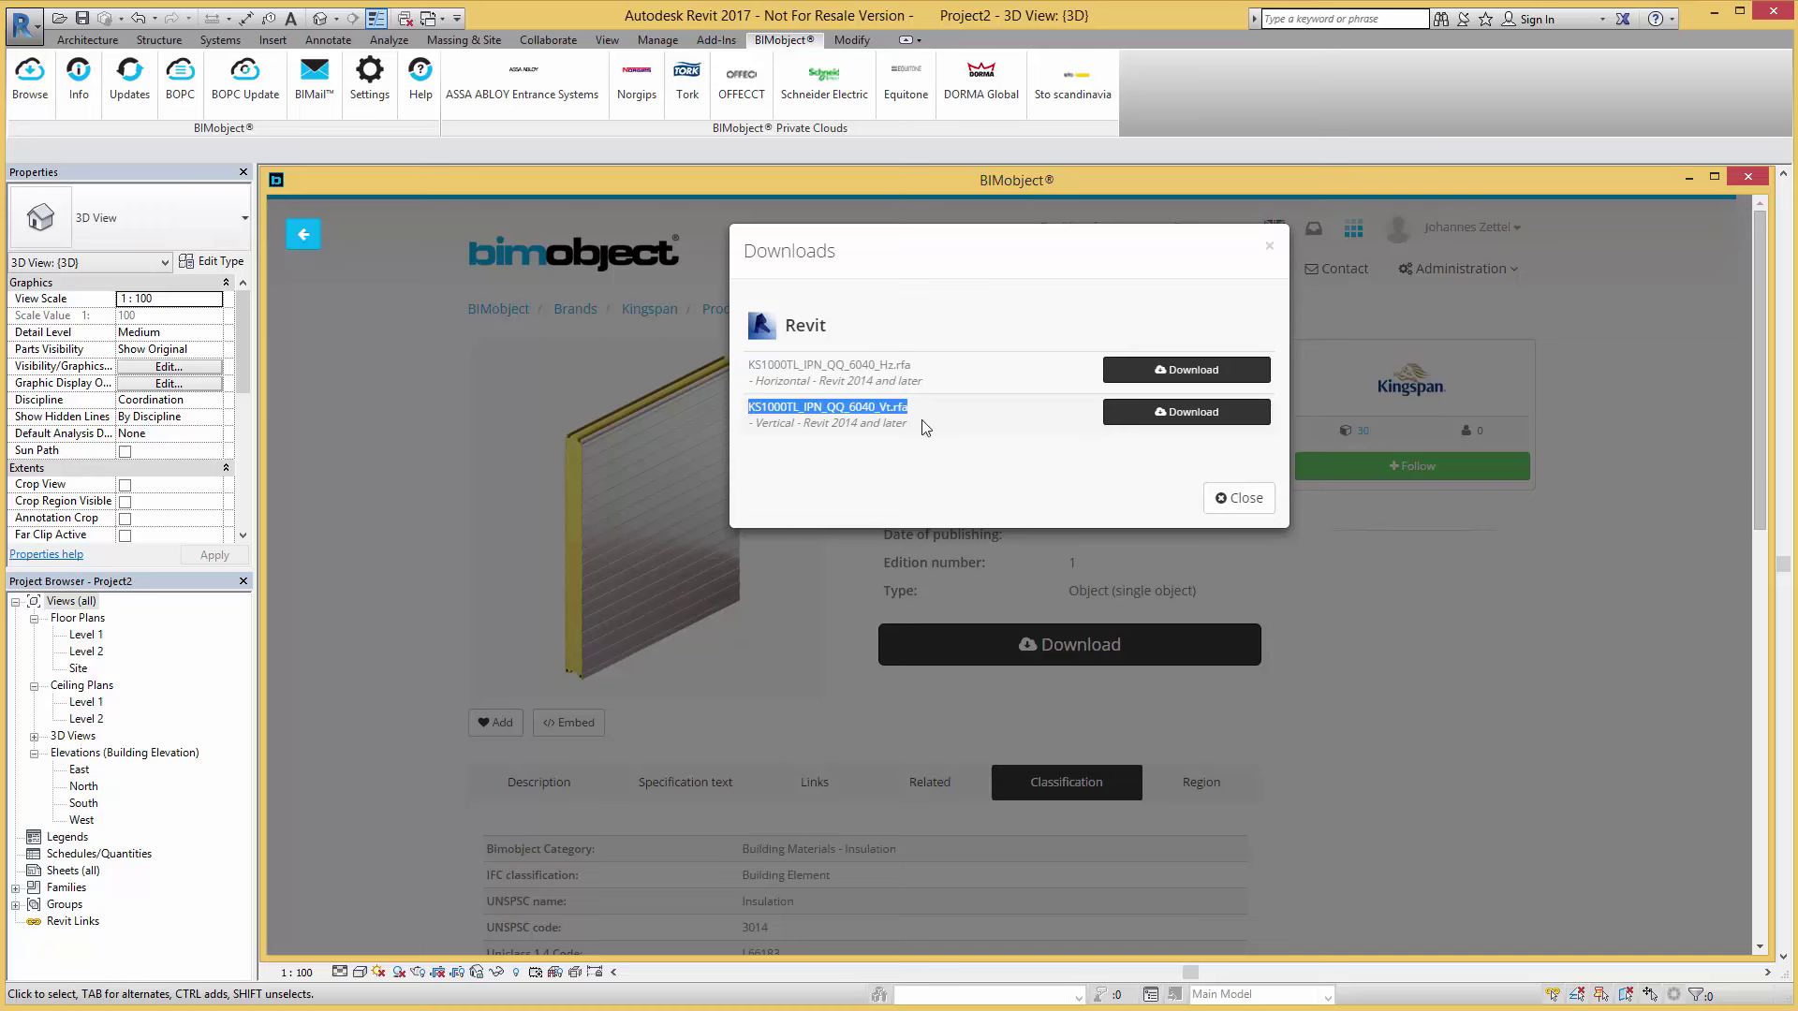
pyautogui.click(948, 428)
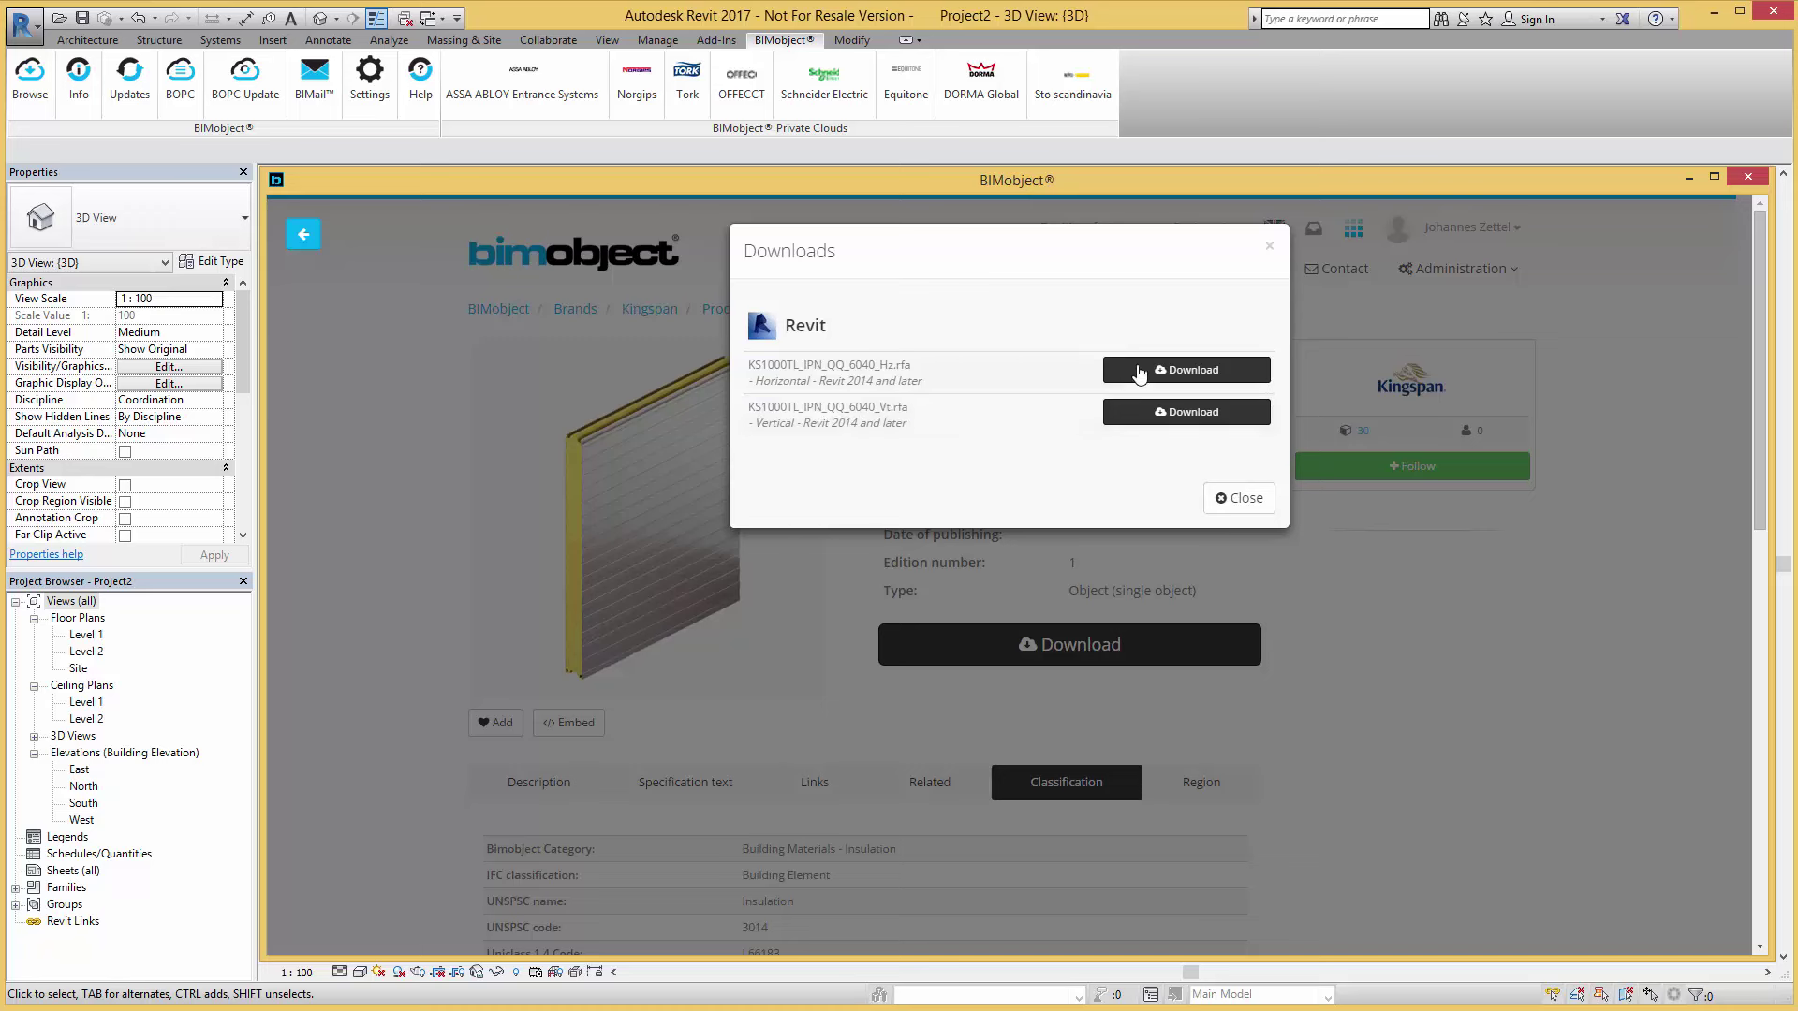
pyautogui.click(1198, 373)
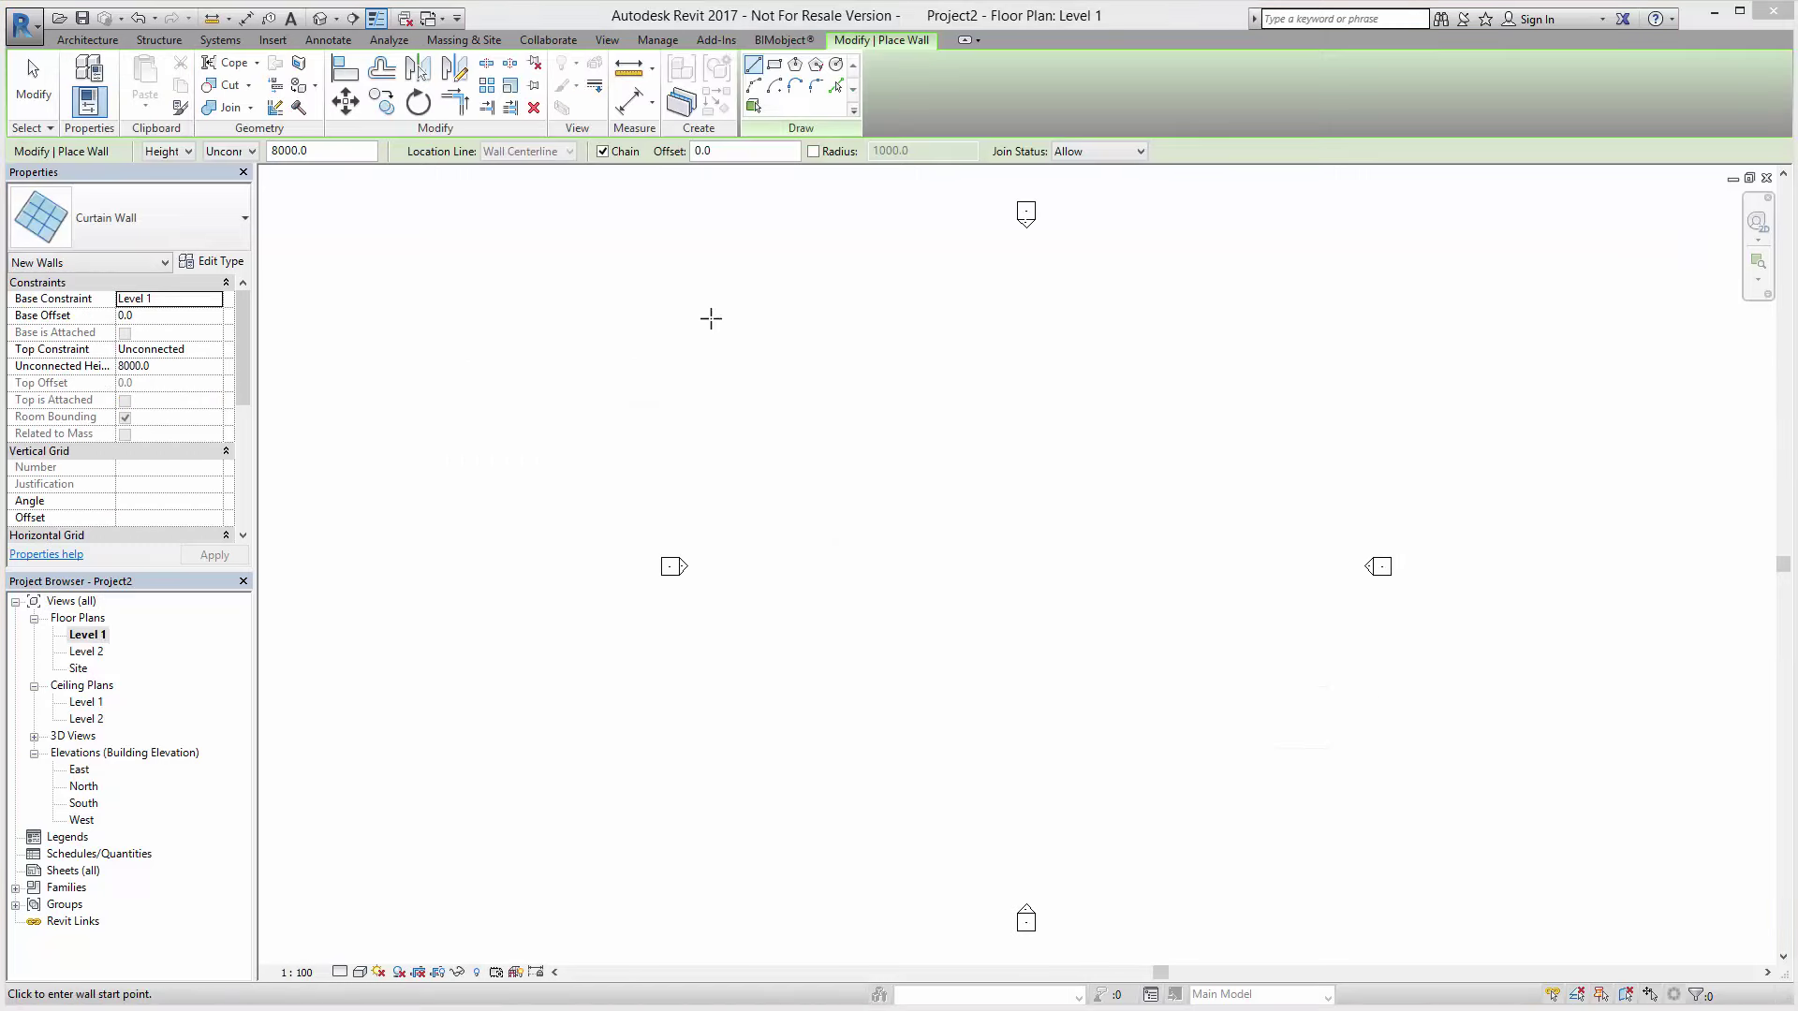
# Draw a Curtain Wall type wall on Level 1 spanning 21000 between two points.
pyautogui.click(88, 40)
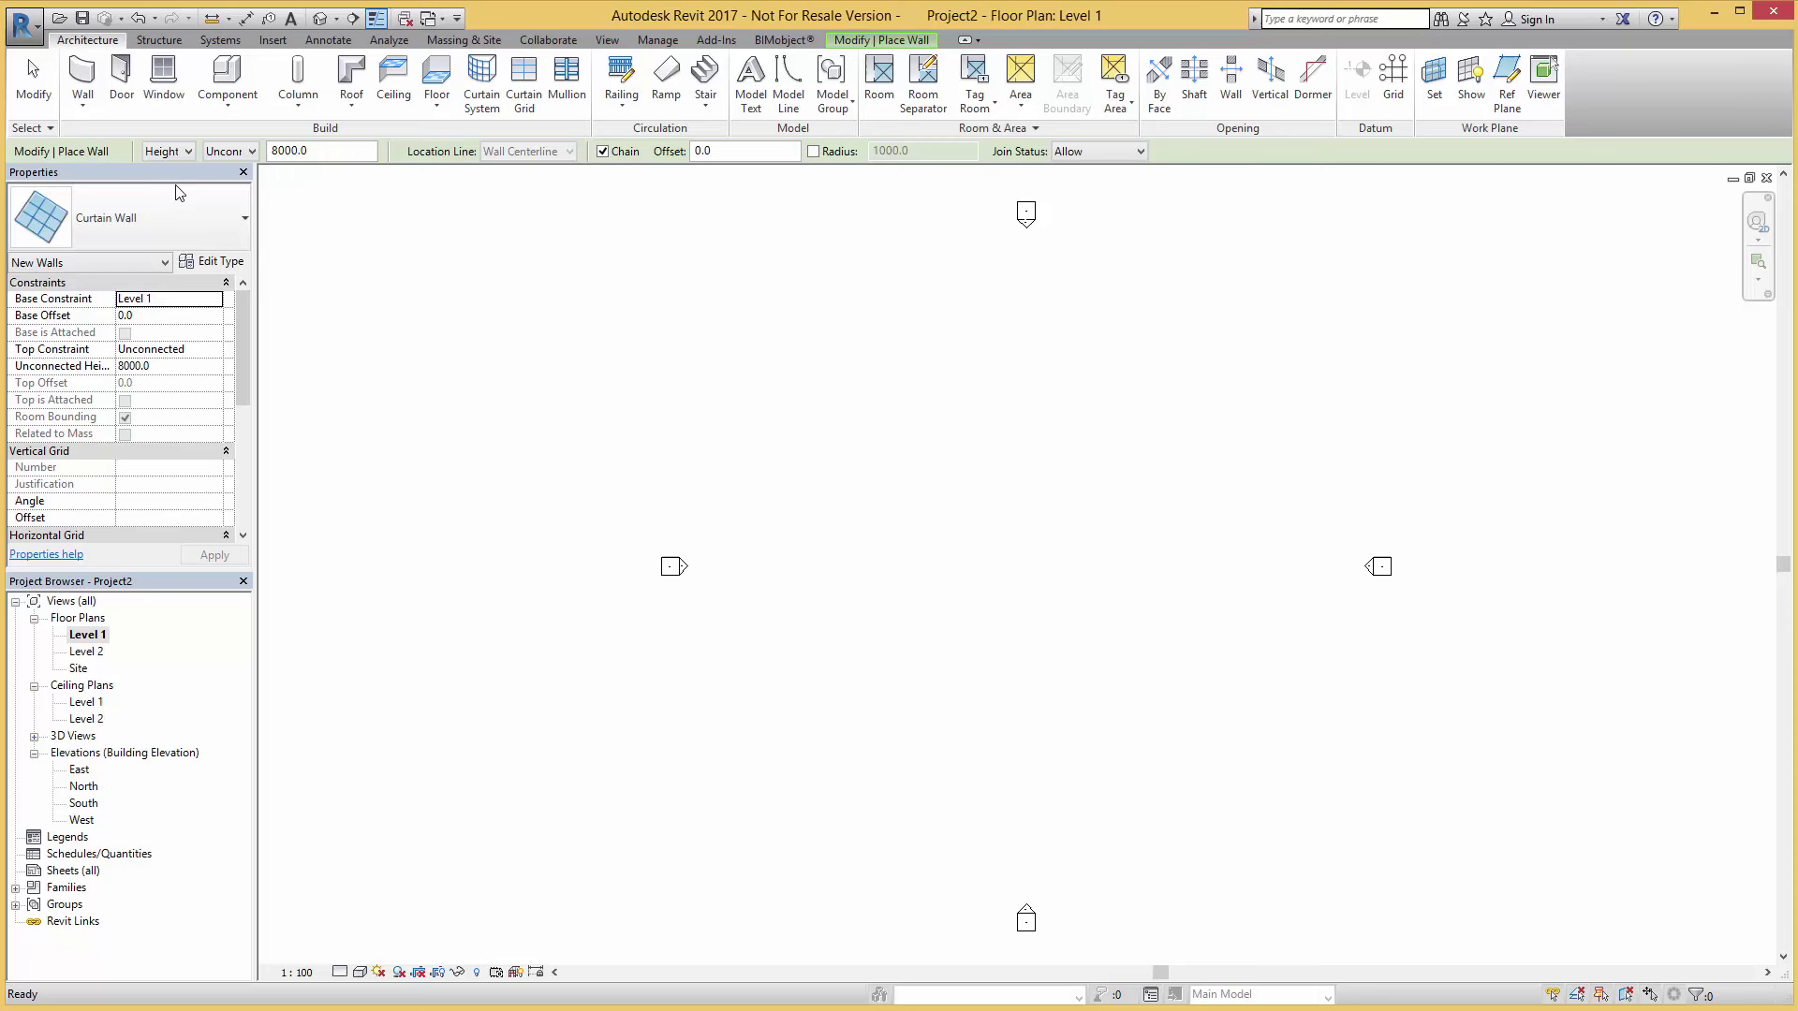
pyautogui.click(243, 217)
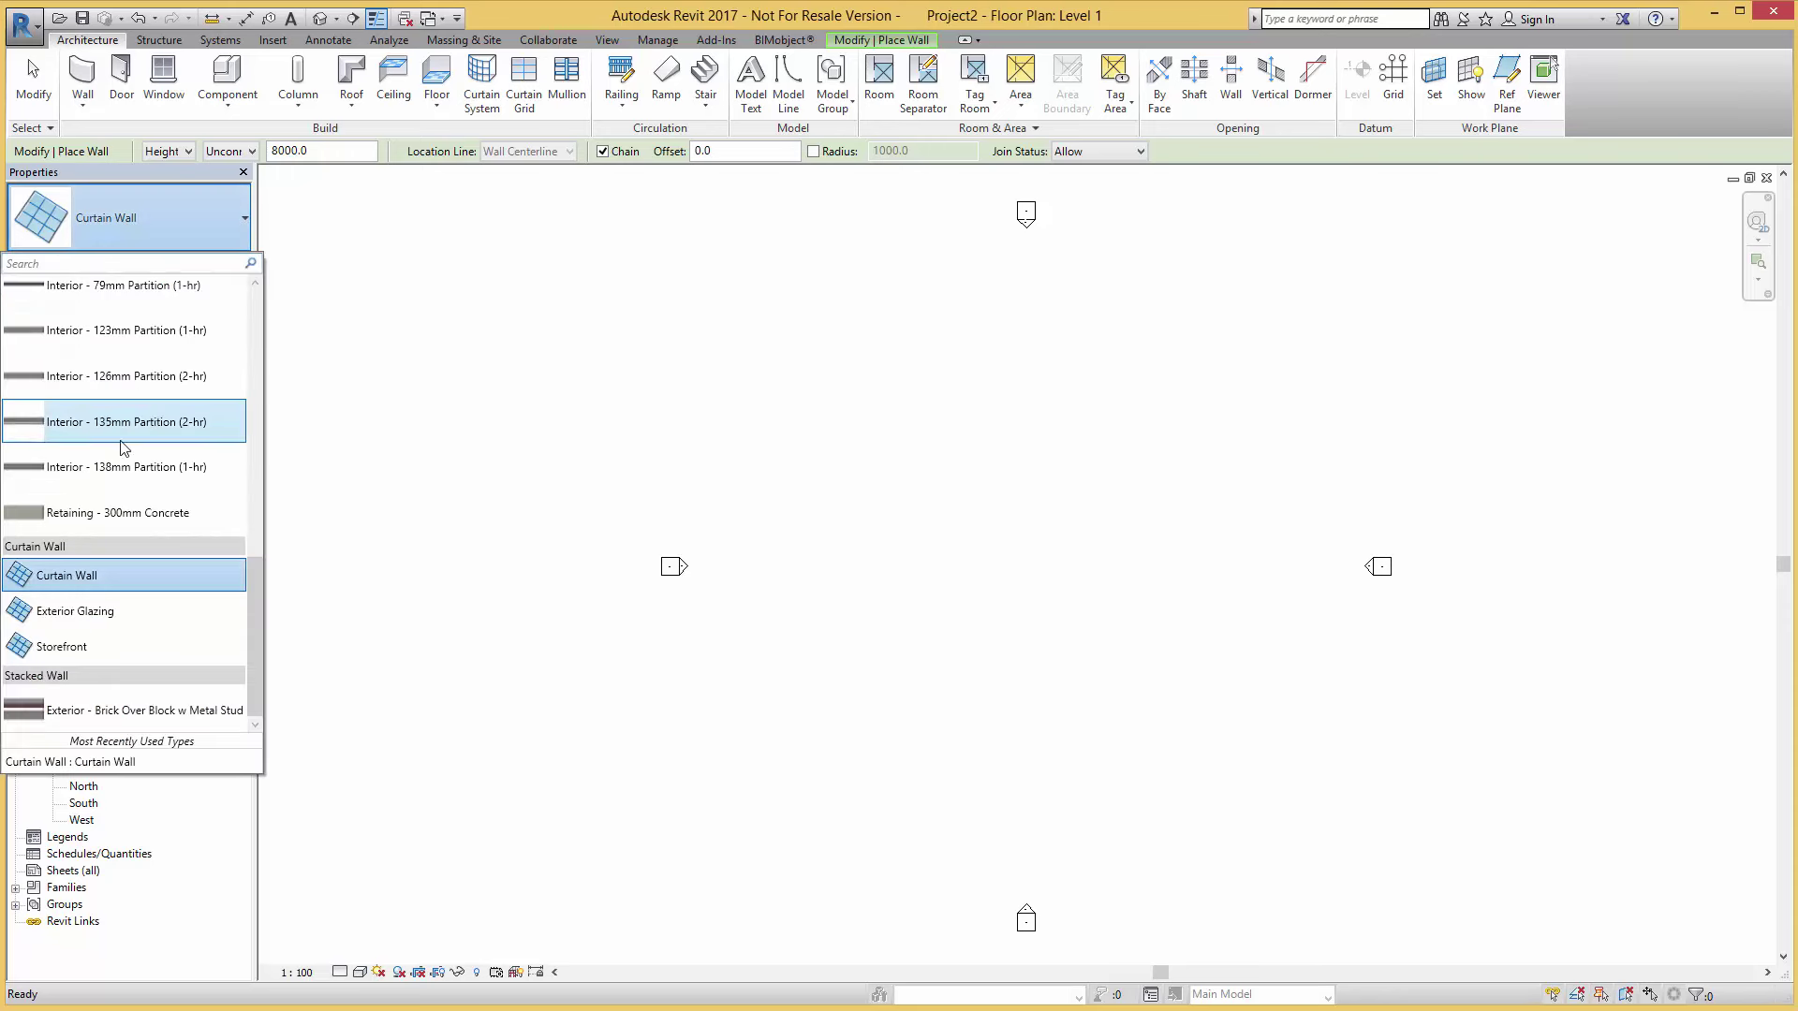
pyautogui.click(63, 580)
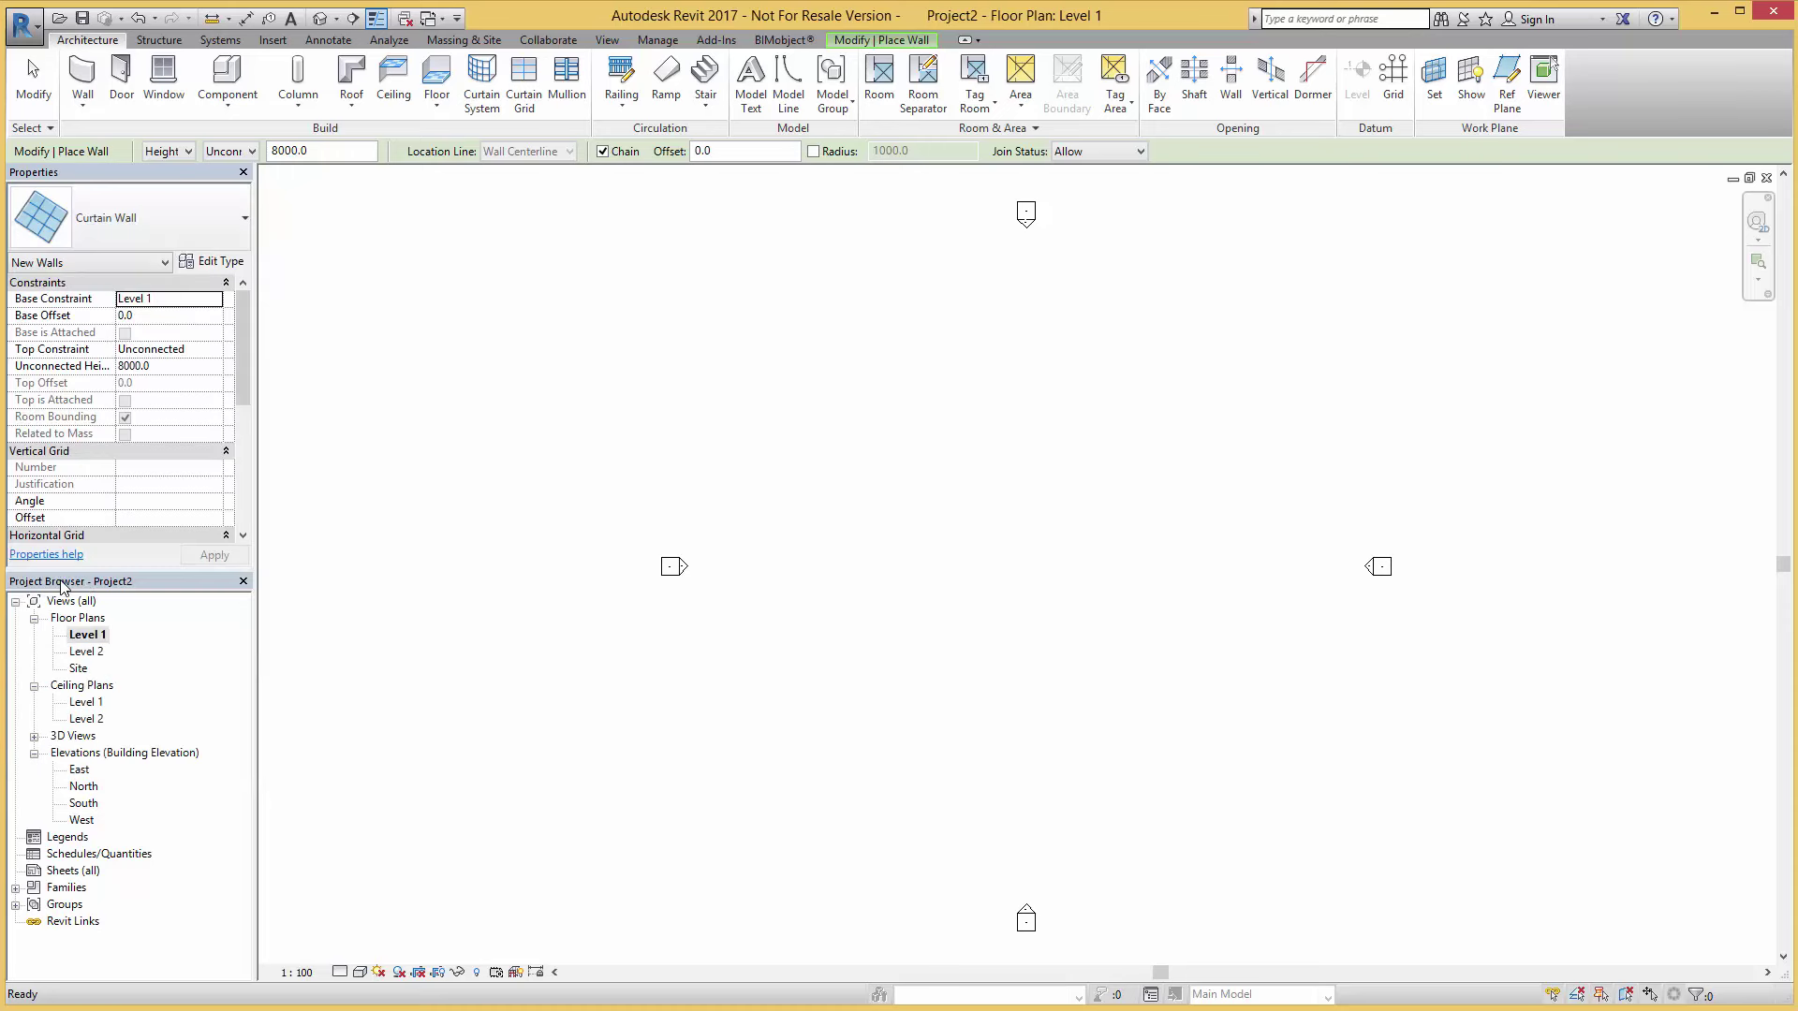
pyautogui.click(781, 568)
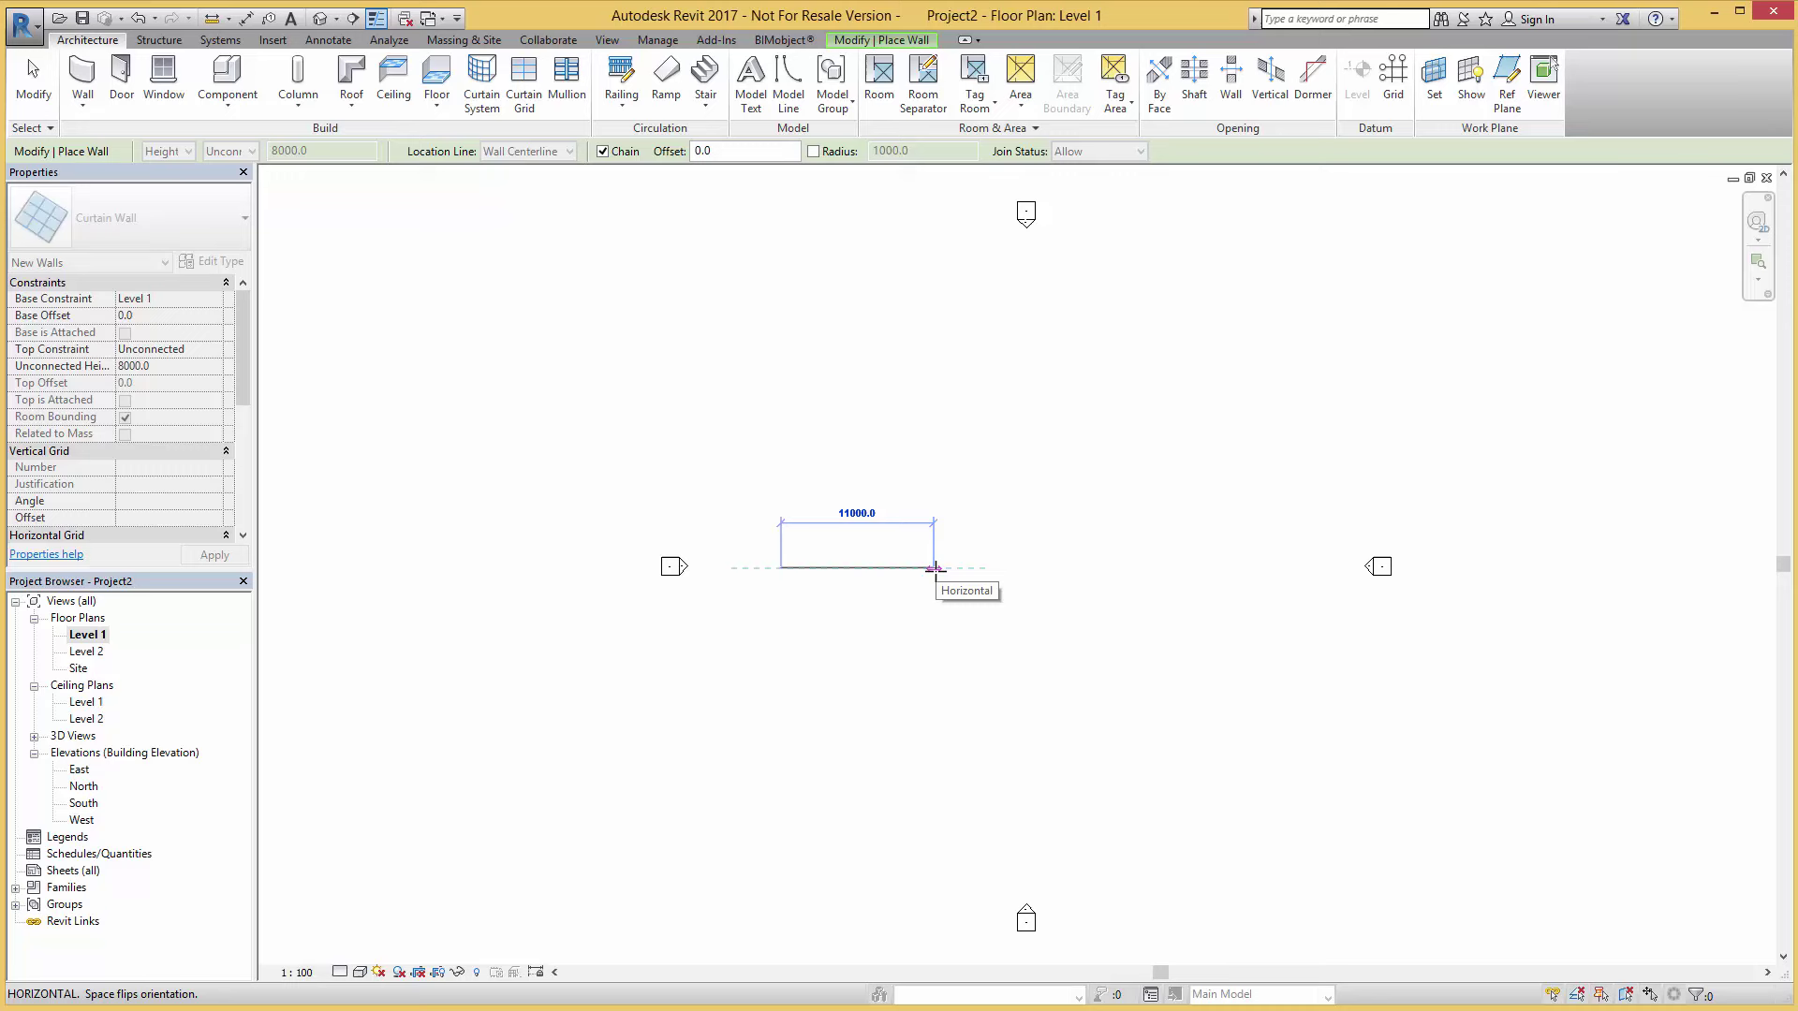
pyautogui.click(1068, 568)
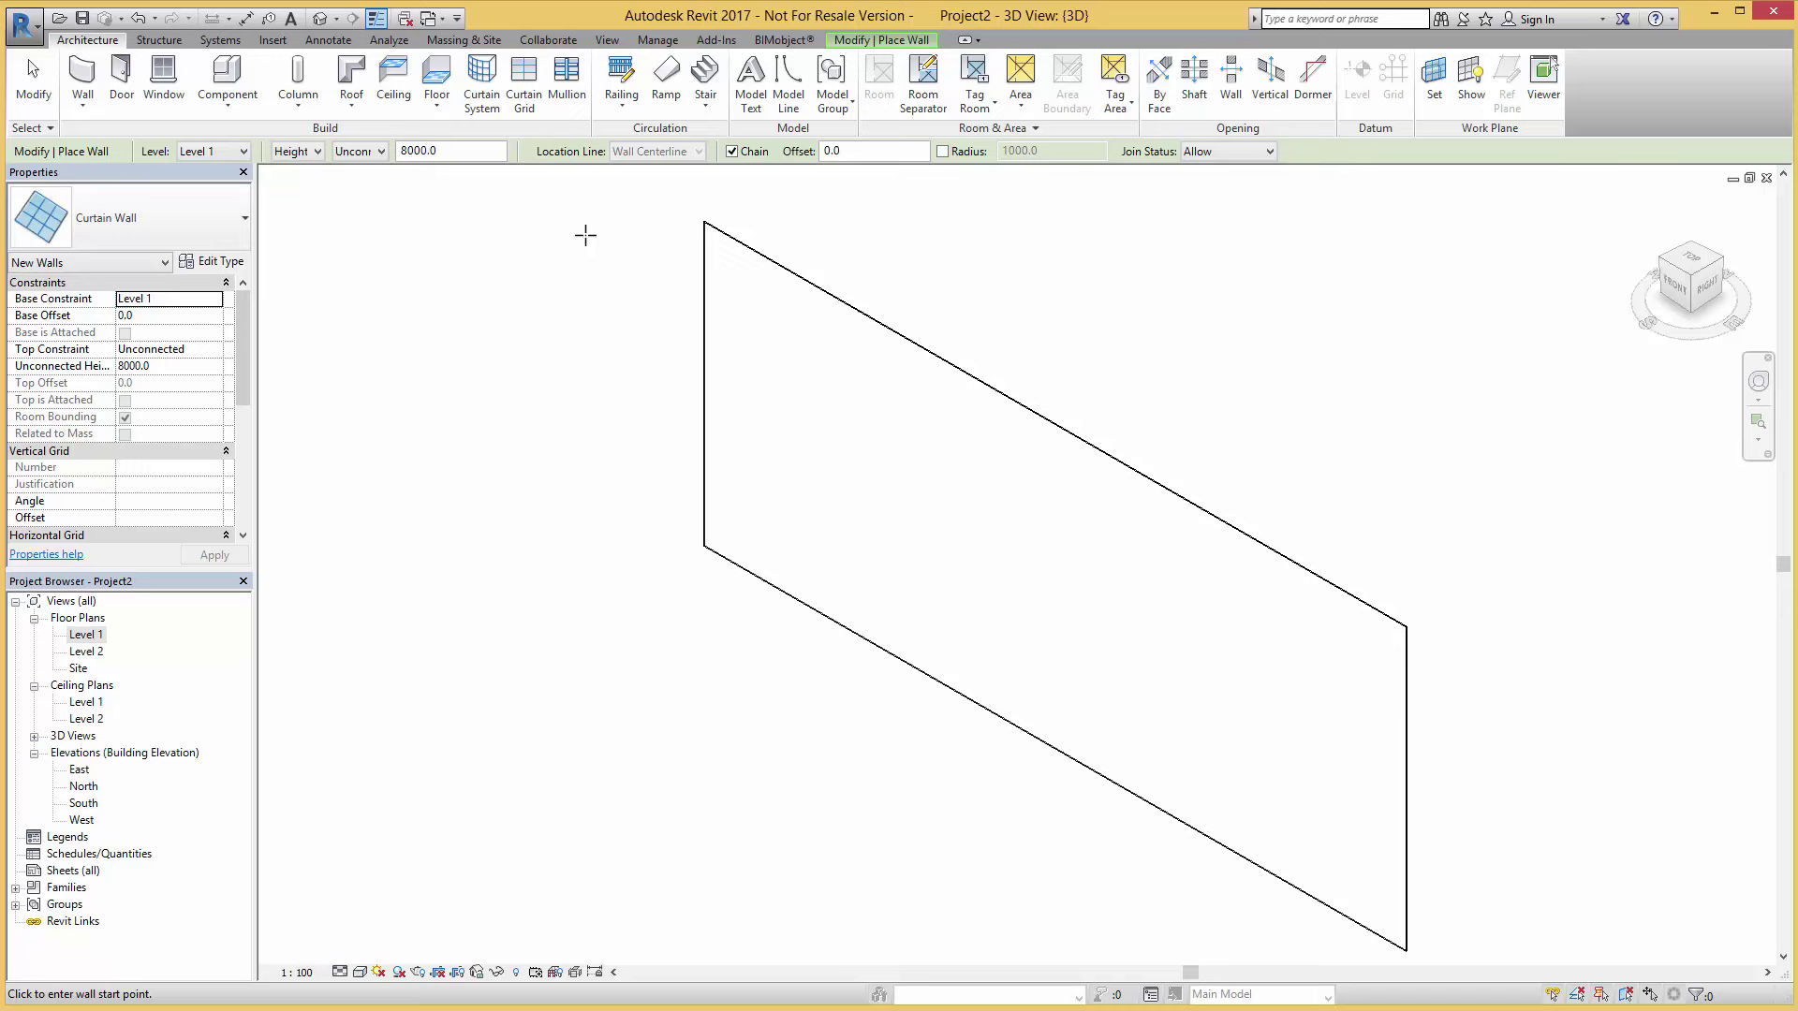
# Adjust the curtain wall's end and top edge, then set its length to 17500.
pyautogui.press('Escape')
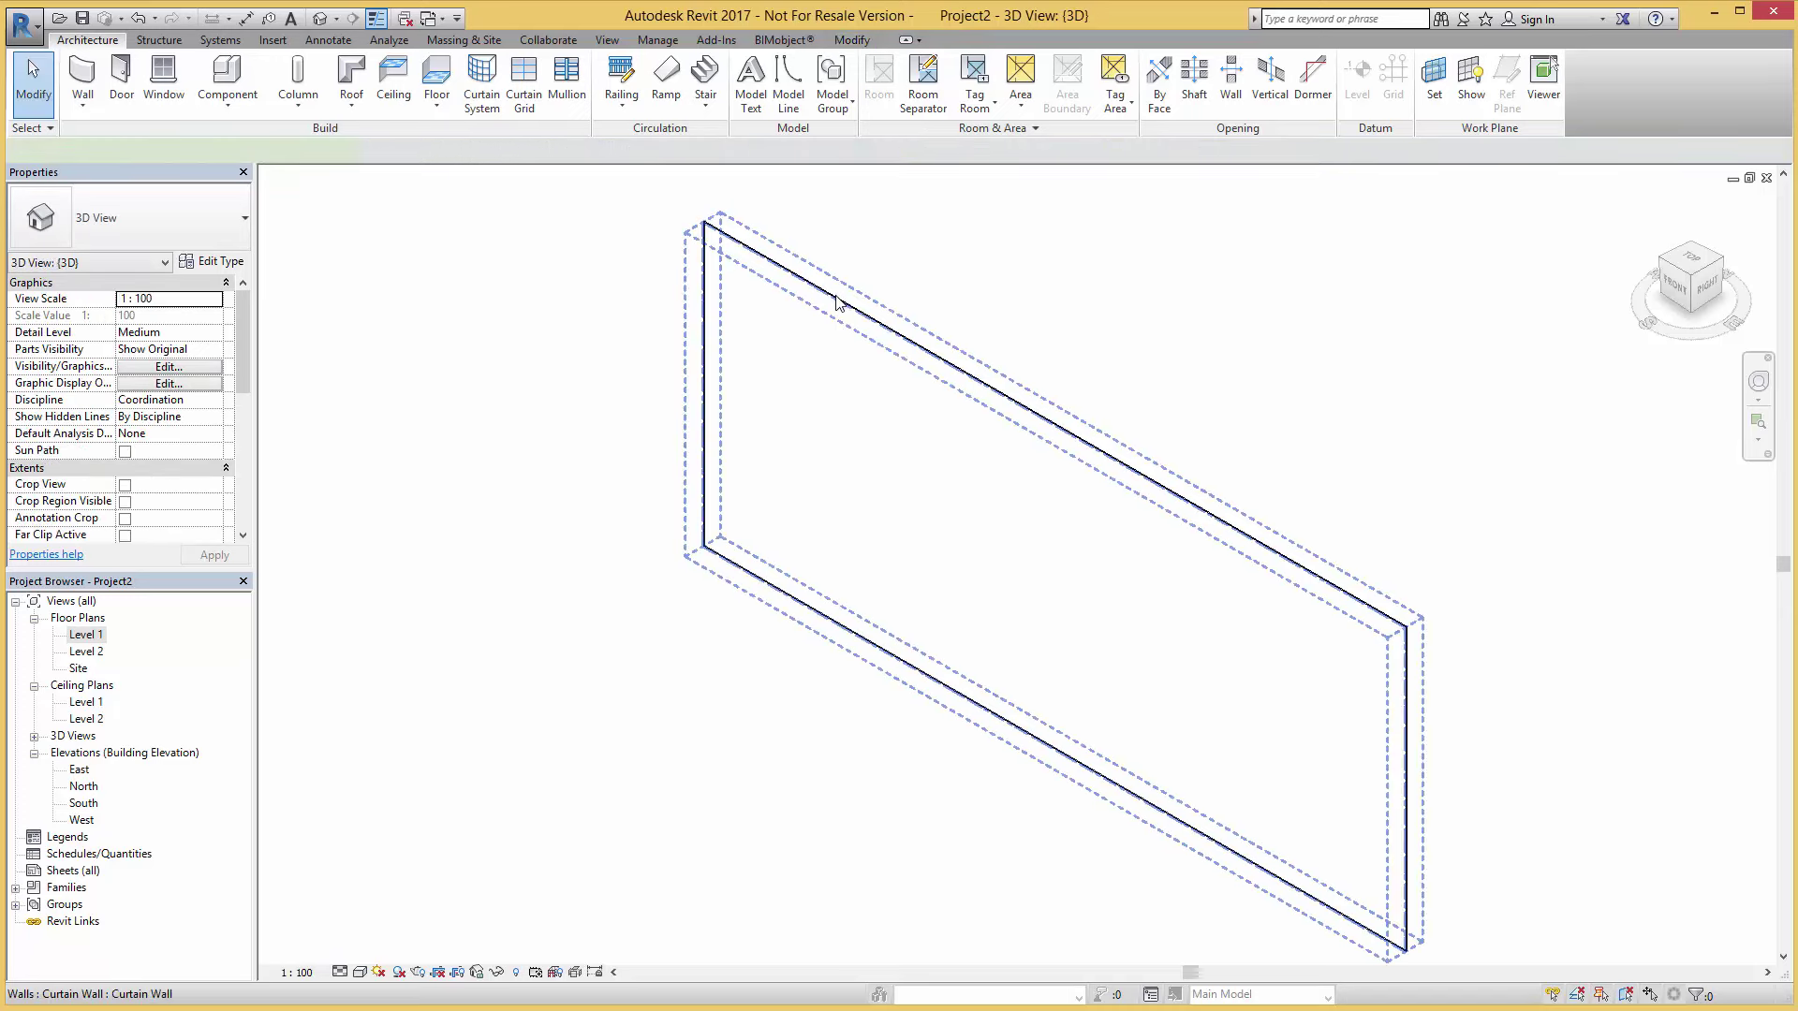
pyautogui.click(1226, 579)
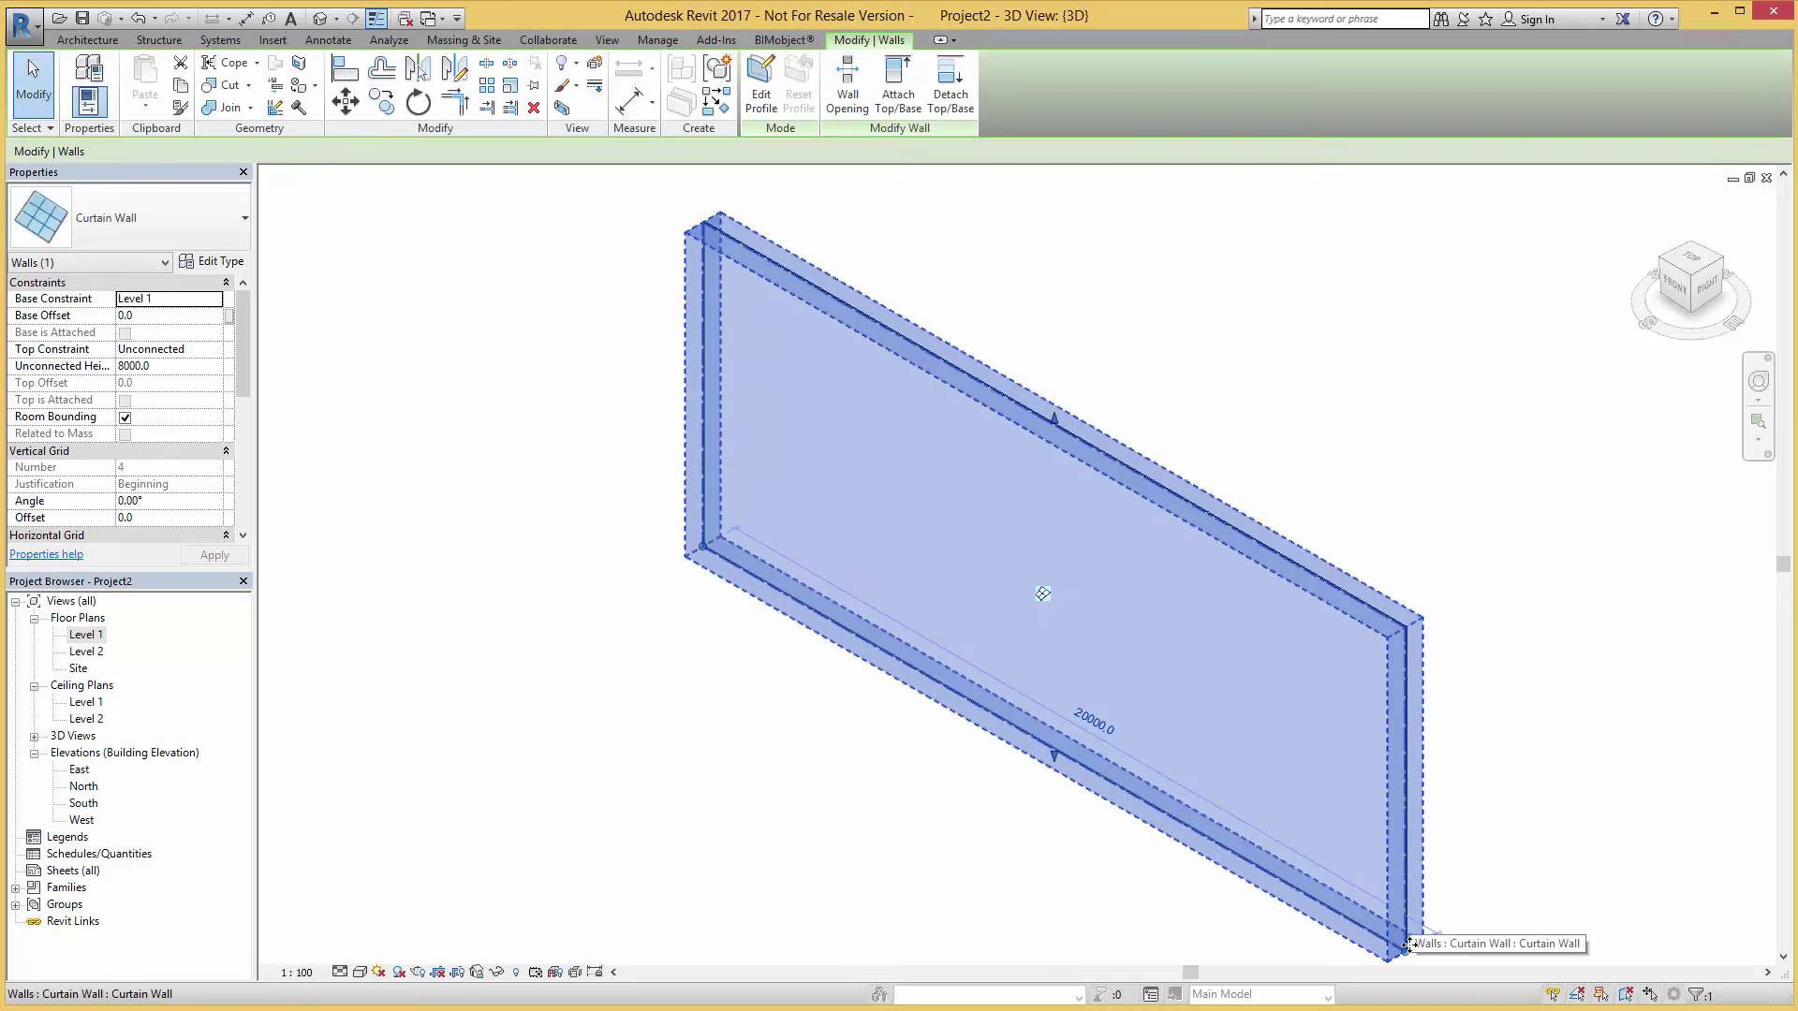
pyautogui.moveTo(1408, 957)
pyautogui.mouseDown()
pyautogui.moveTo(1047, 747)
pyautogui.moveTo(1287, 876)
pyautogui.mouseUp()
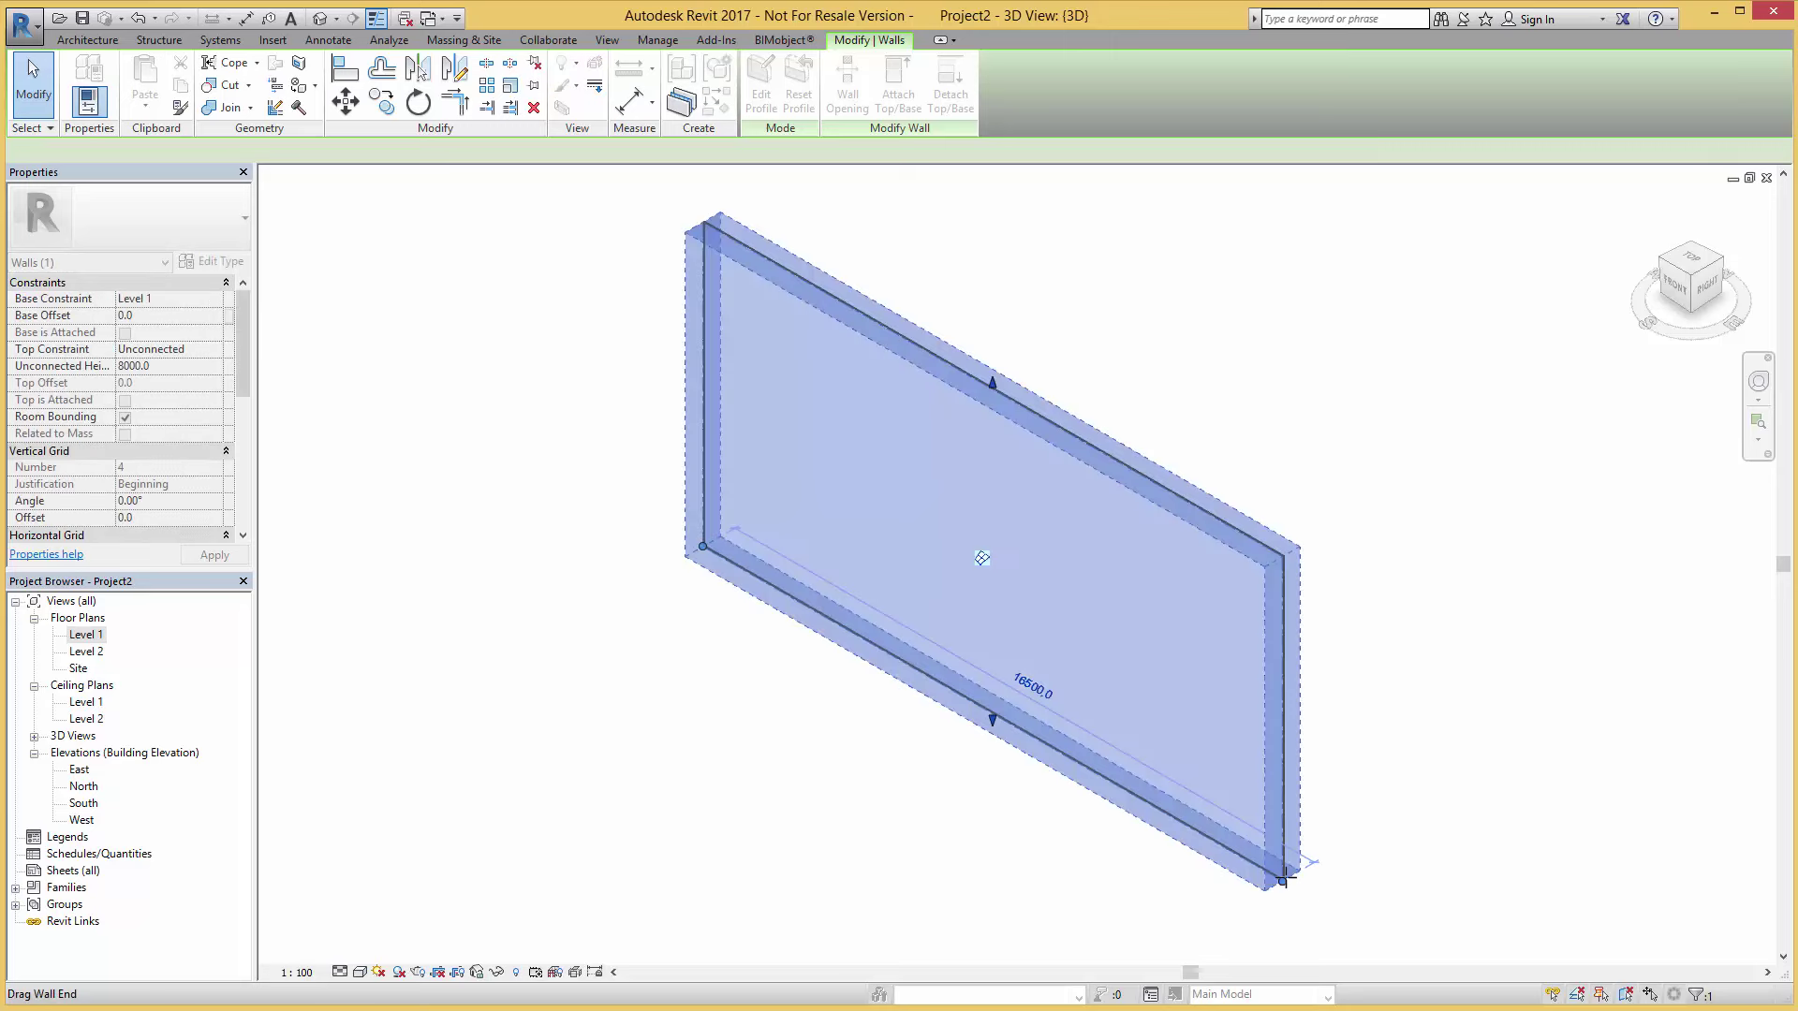
pyautogui.moveTo(985, 348)
pyautogui.mouseDown()
pyautogui.moveTo(985, 523)
pyautogui.moveTo(986, 350)
pyautogui.mouseUp()
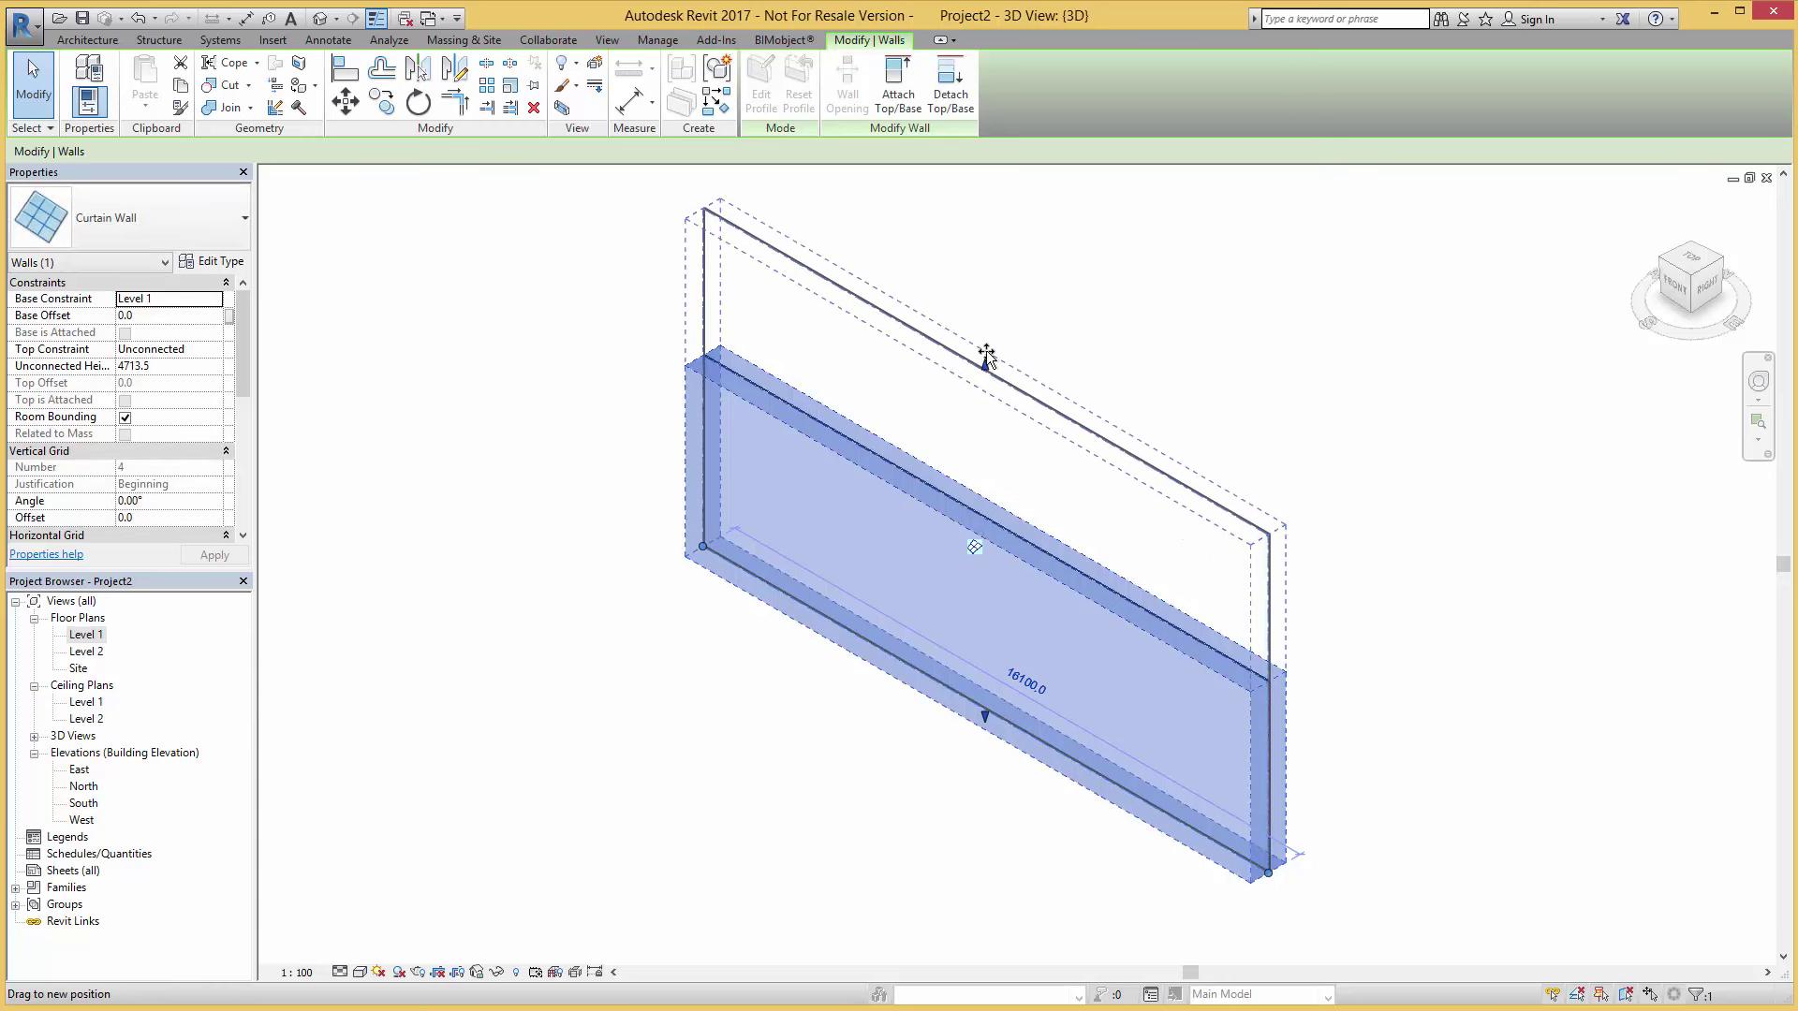
pyautogui.click(1024, 686)
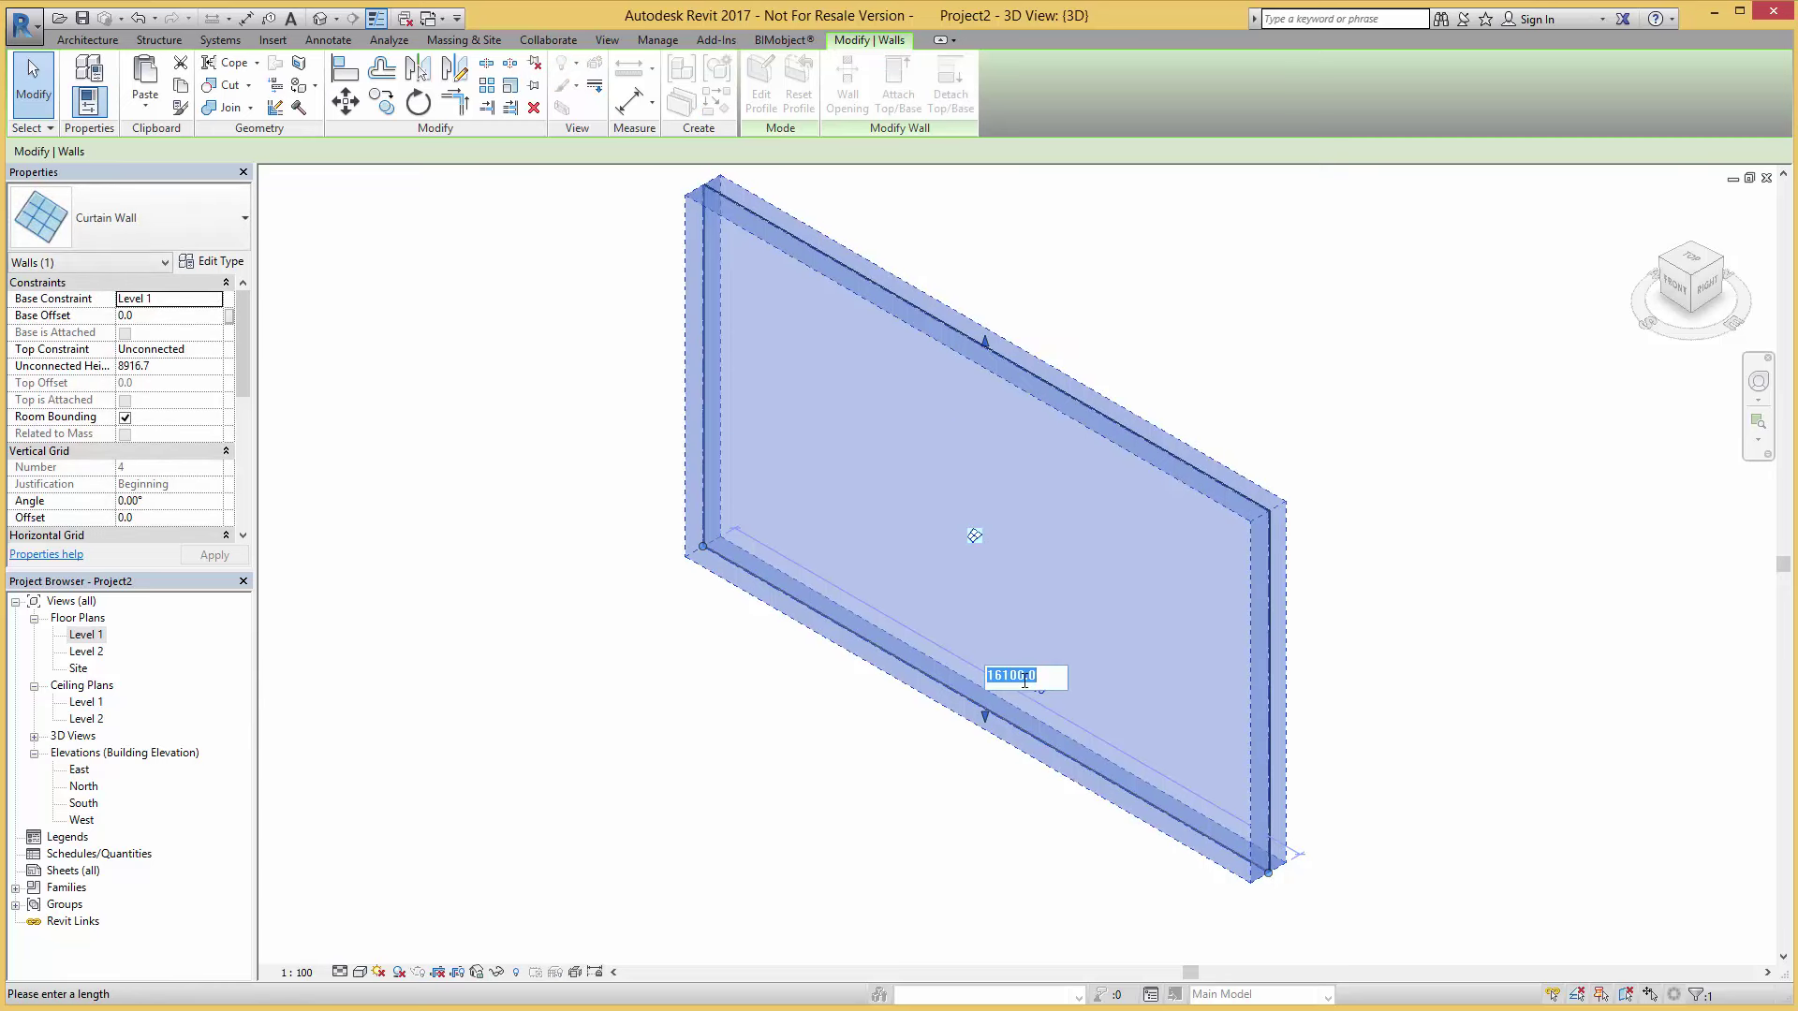
pyautogui.write('17500')
pyautogui.press('Return')
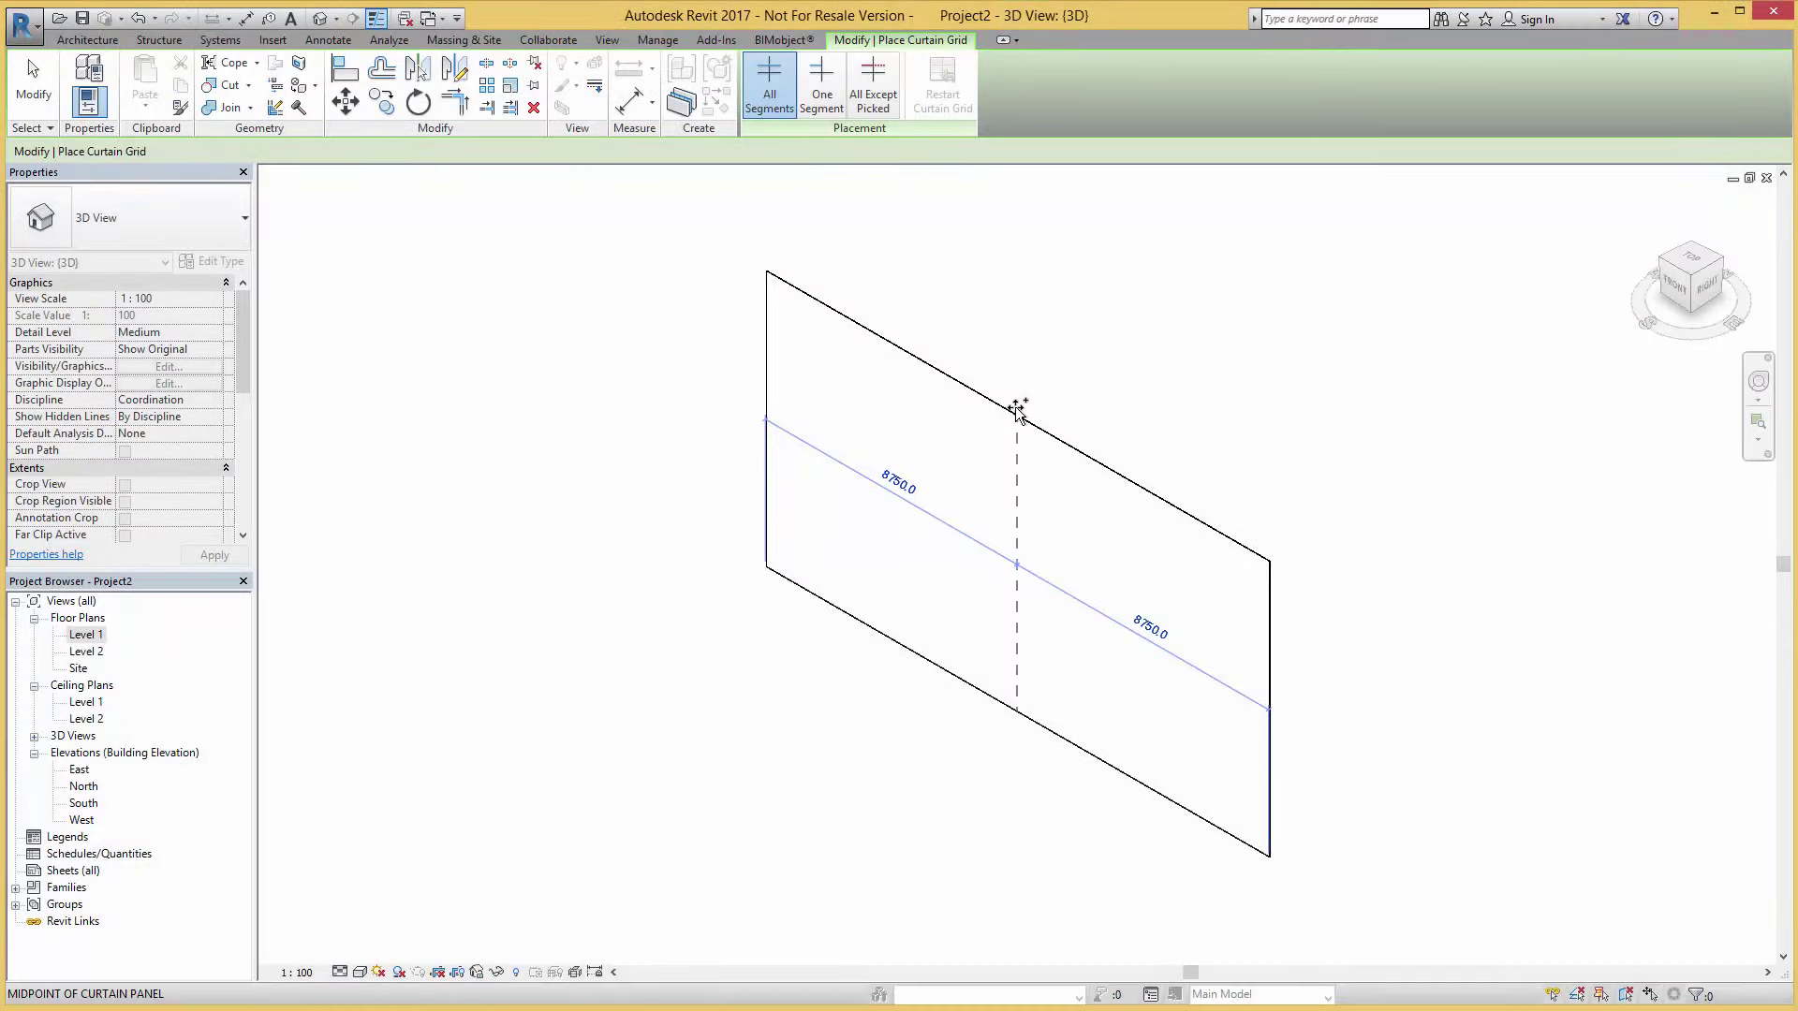
# Add three vertical and three horizontal curtain grid lines at the wall's half and quarter points.
pyautogui.click(1019, 411)
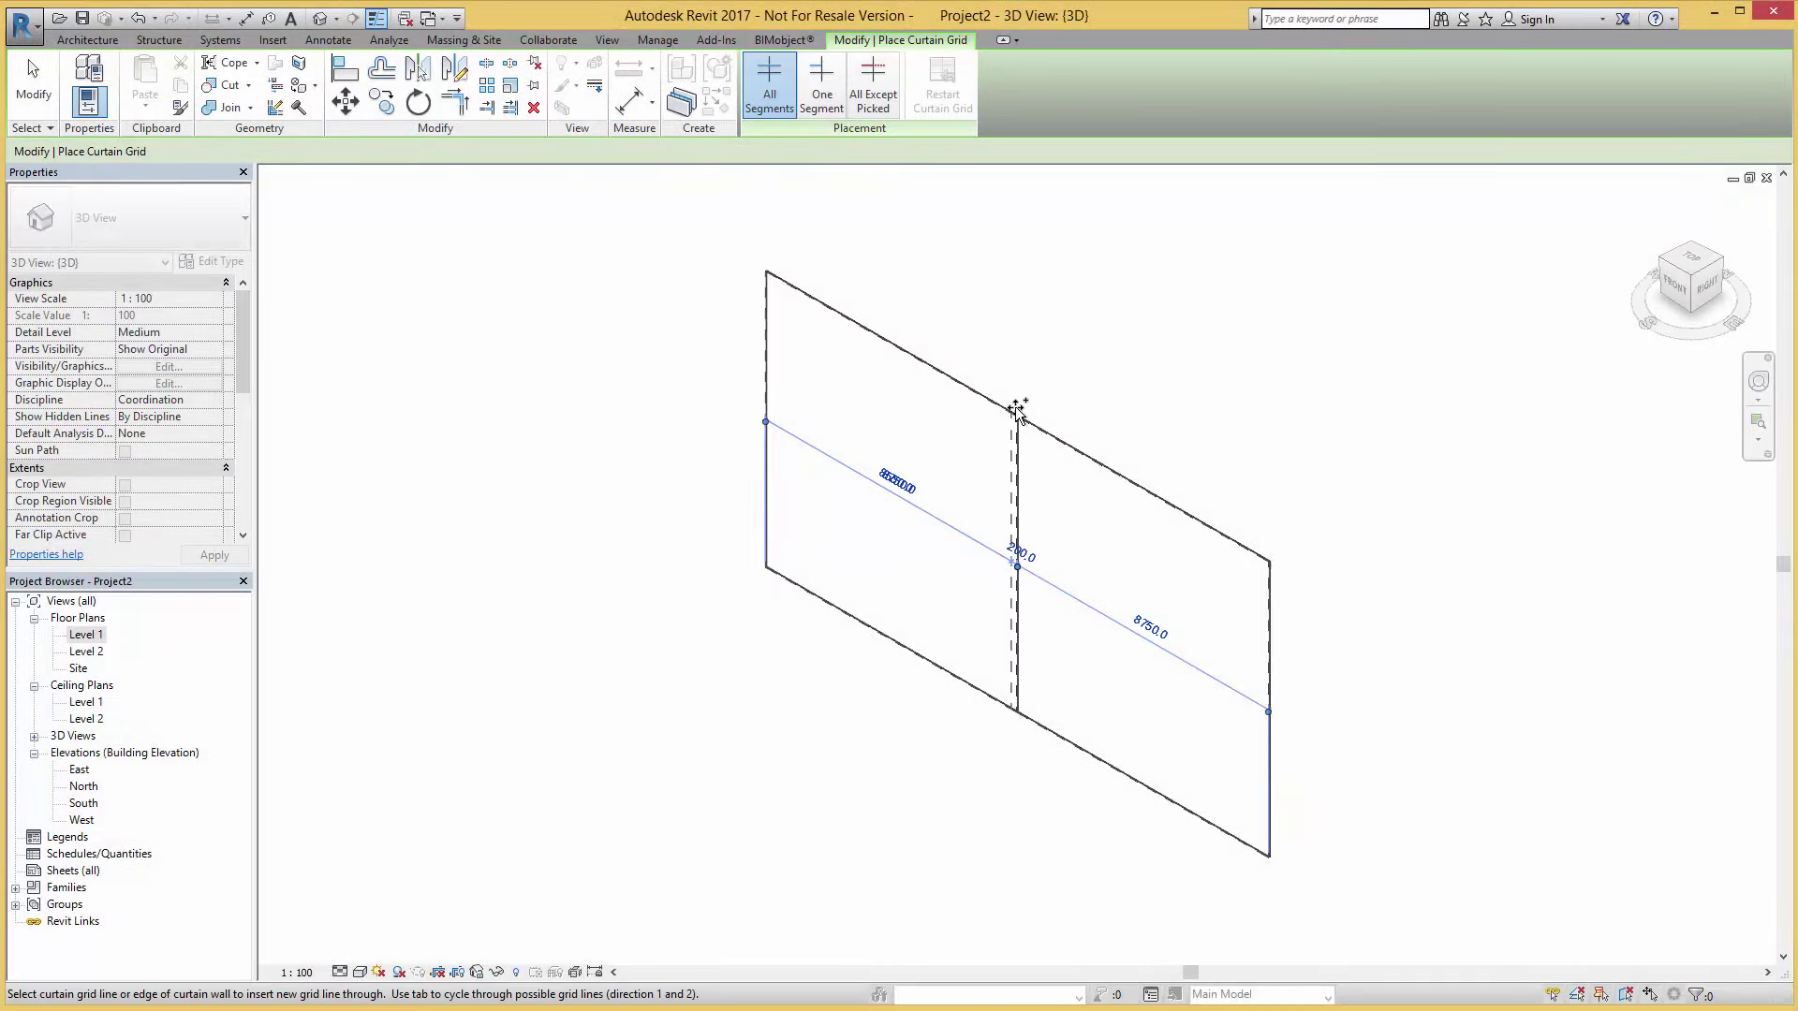
pyautogui.click(1149, 488)
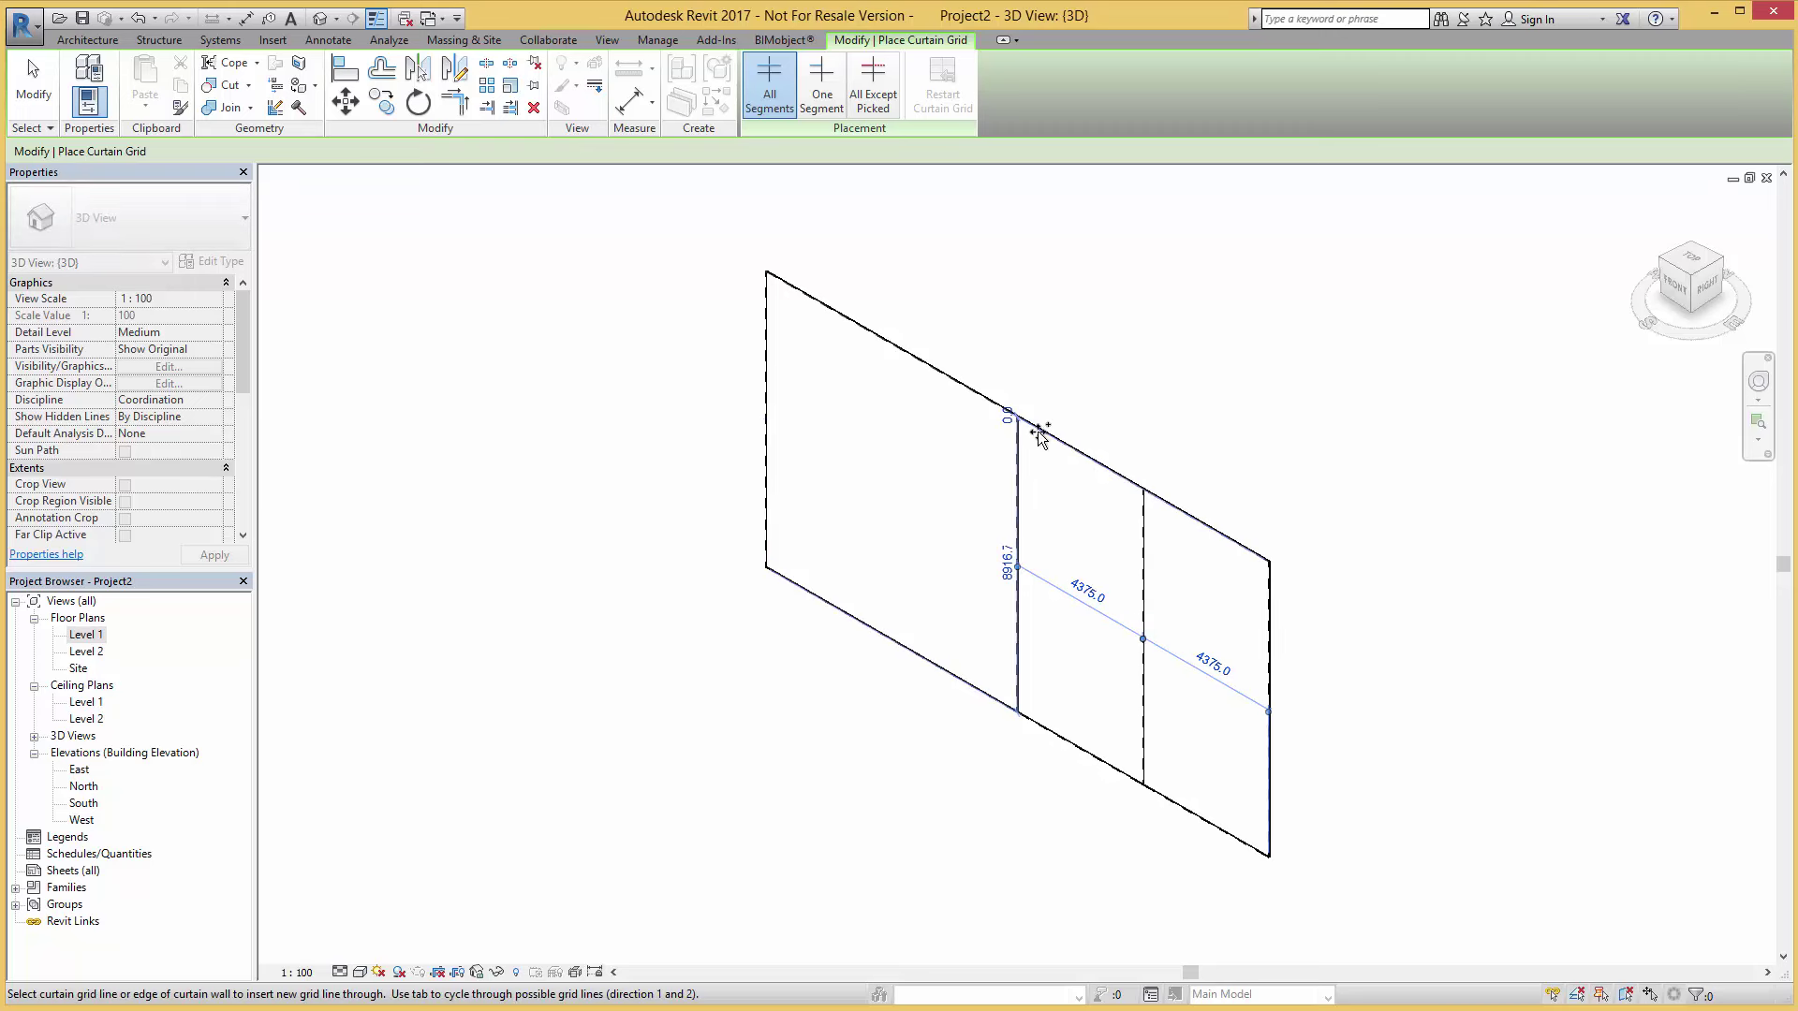
pyautogui.click(897, 340)
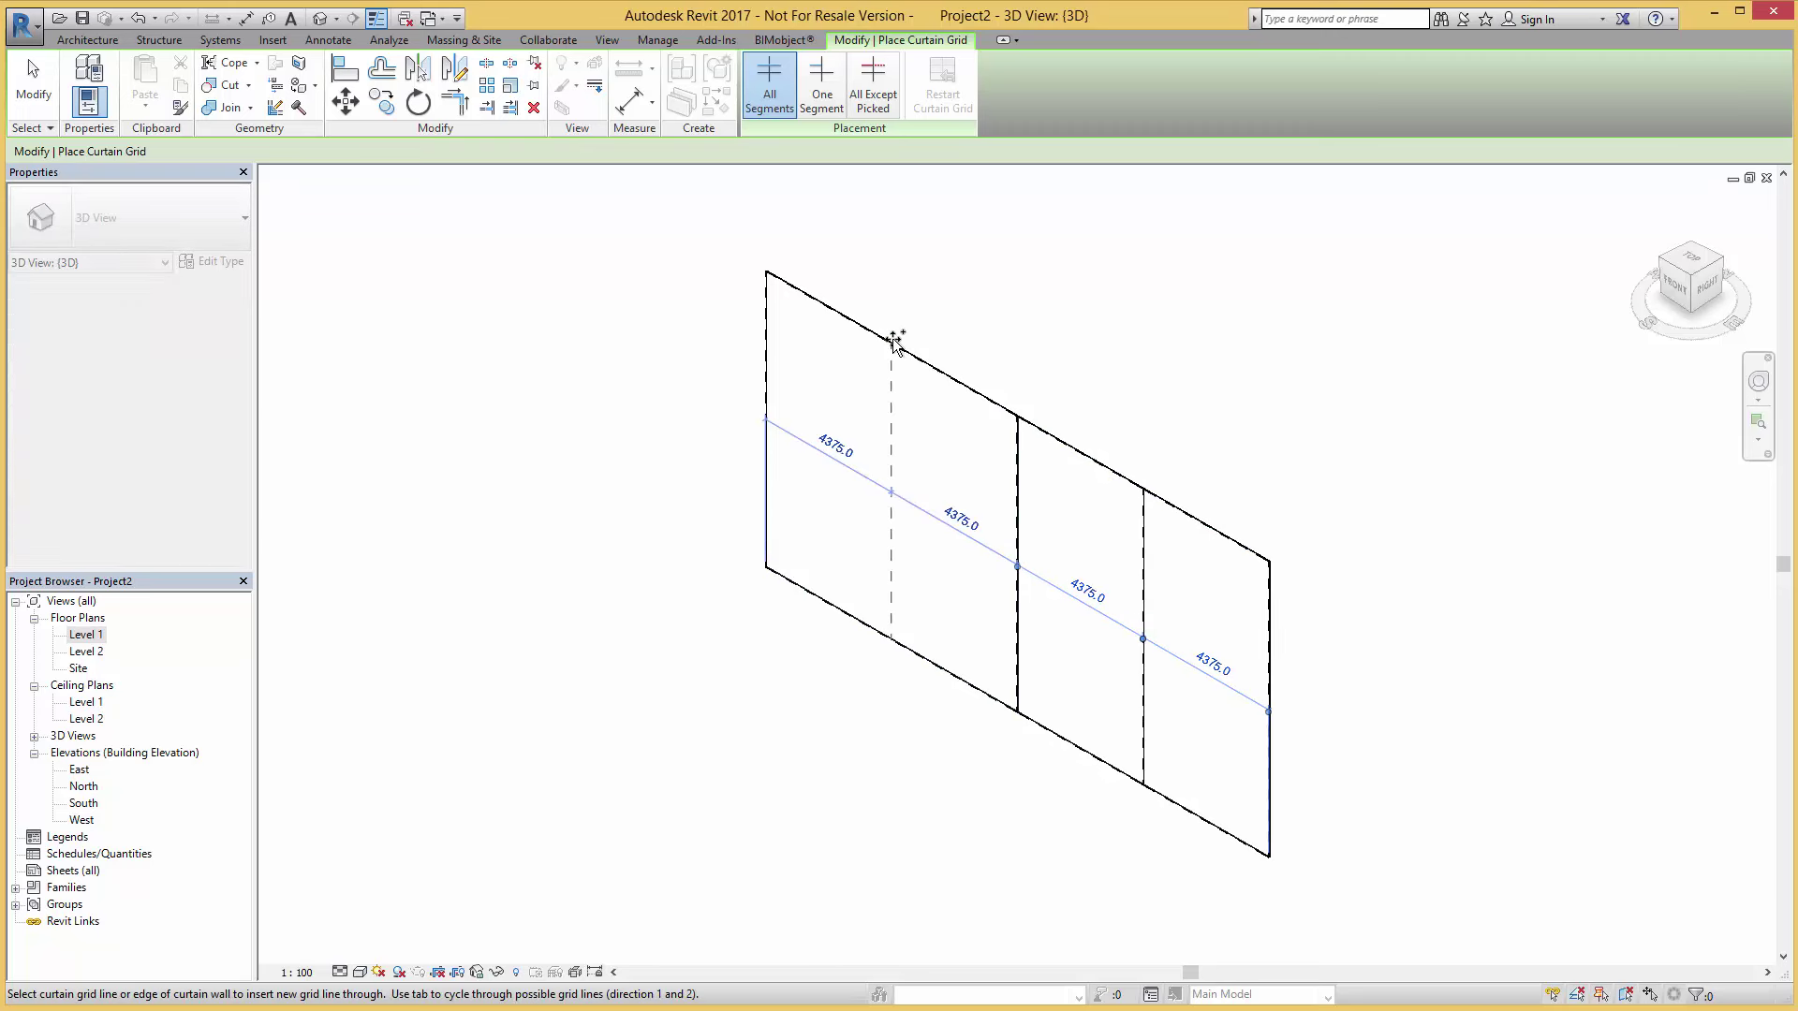
pyautogui.click(1272, 706)
pyautogui.click(1272, 633)
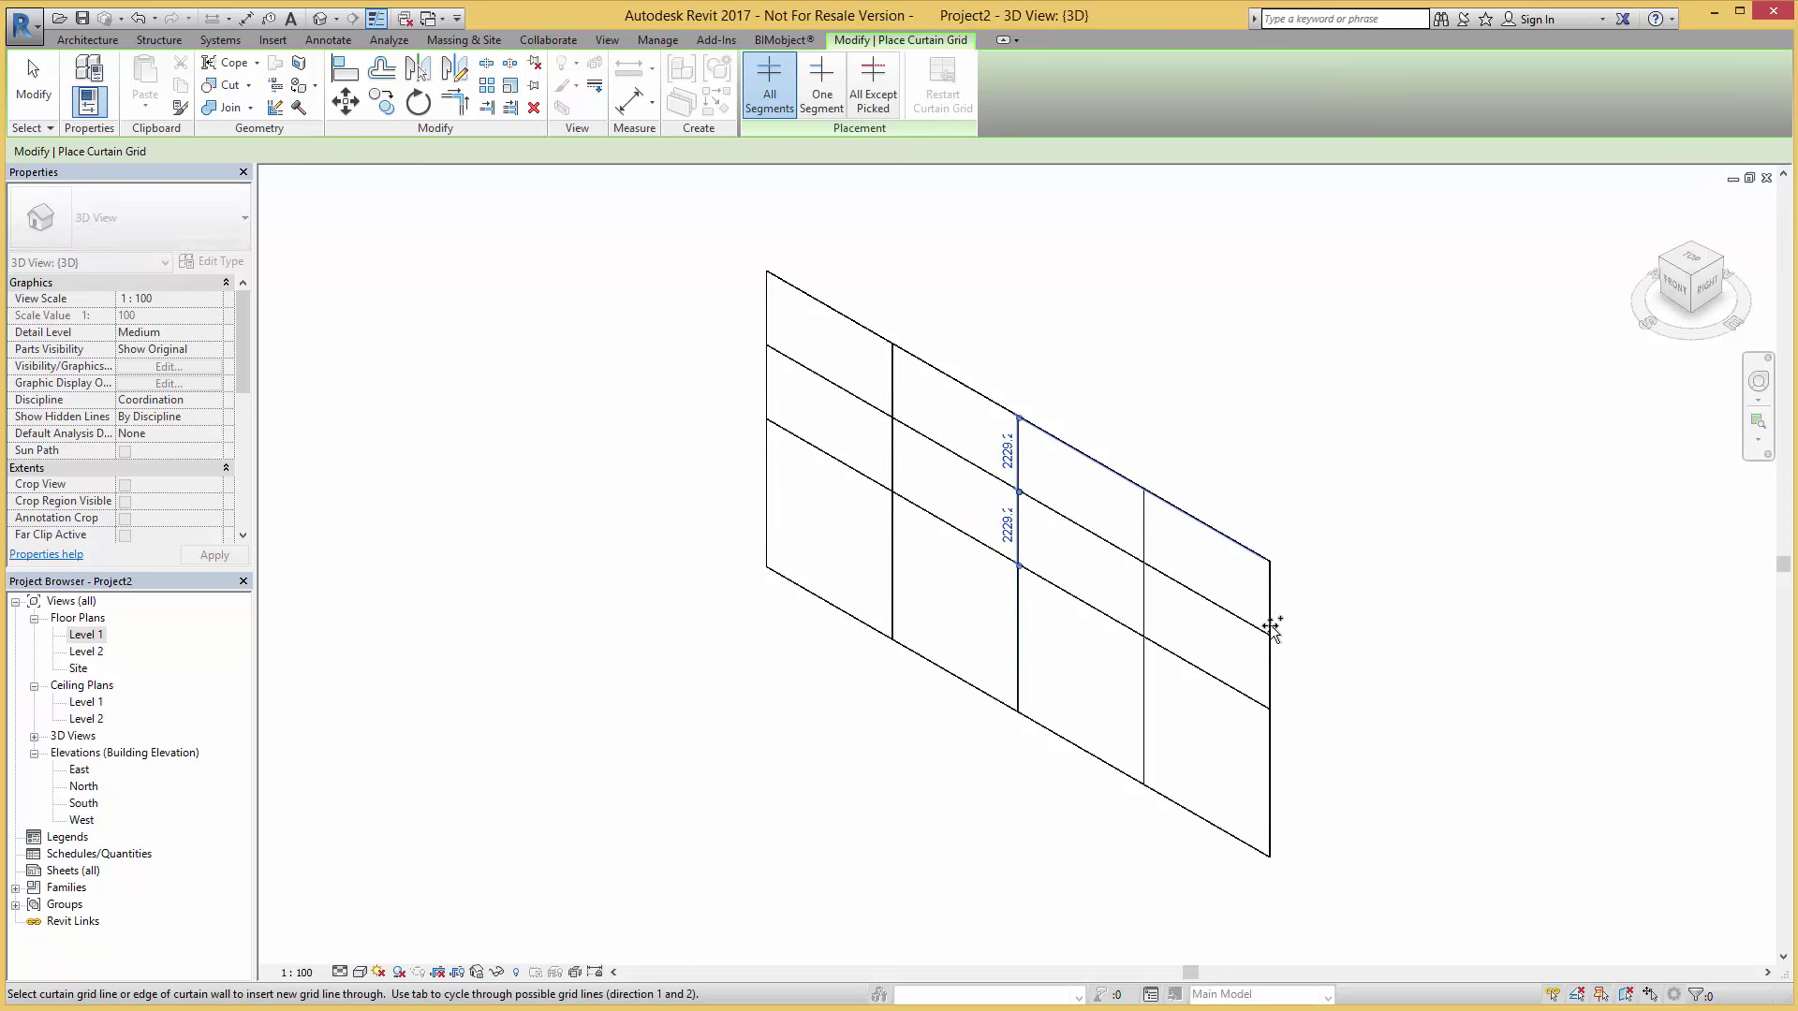
pyautogui.click(1270, 786)
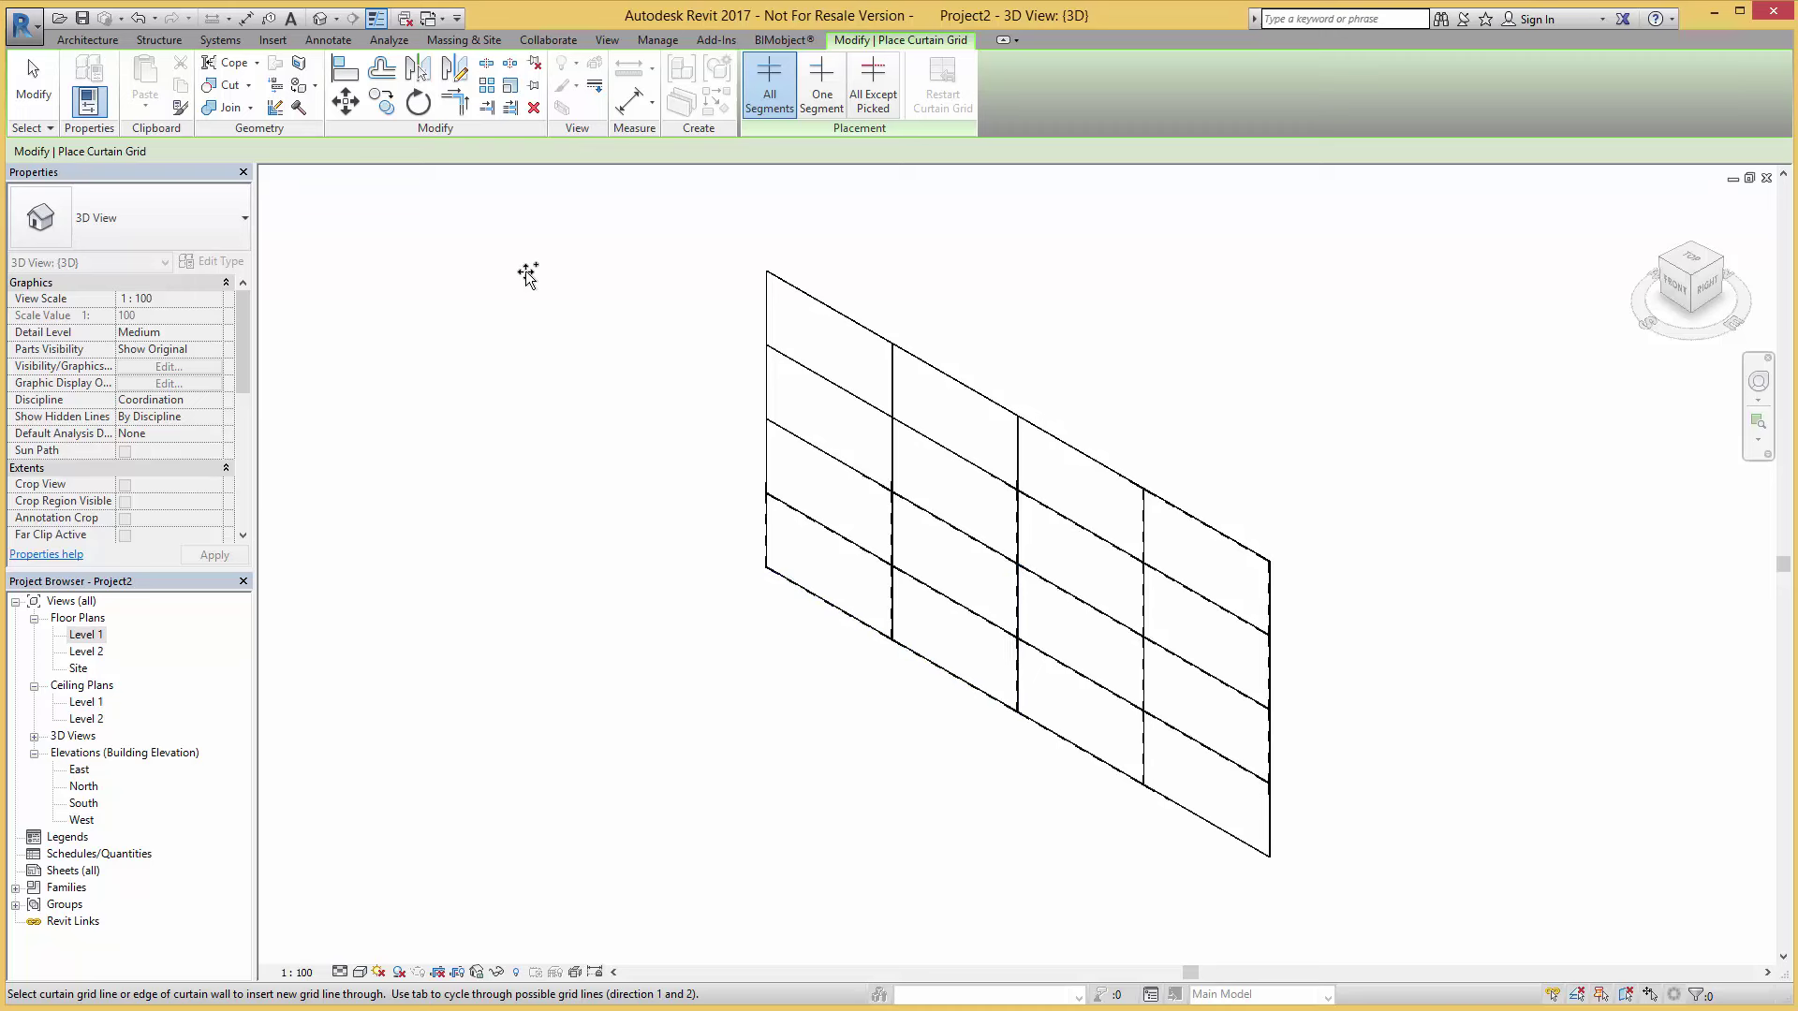
# End grid placement, select the curtain wall and use Select Panels on Host.
pyautogui.press('Escape')
pyautogui.press('Escape')
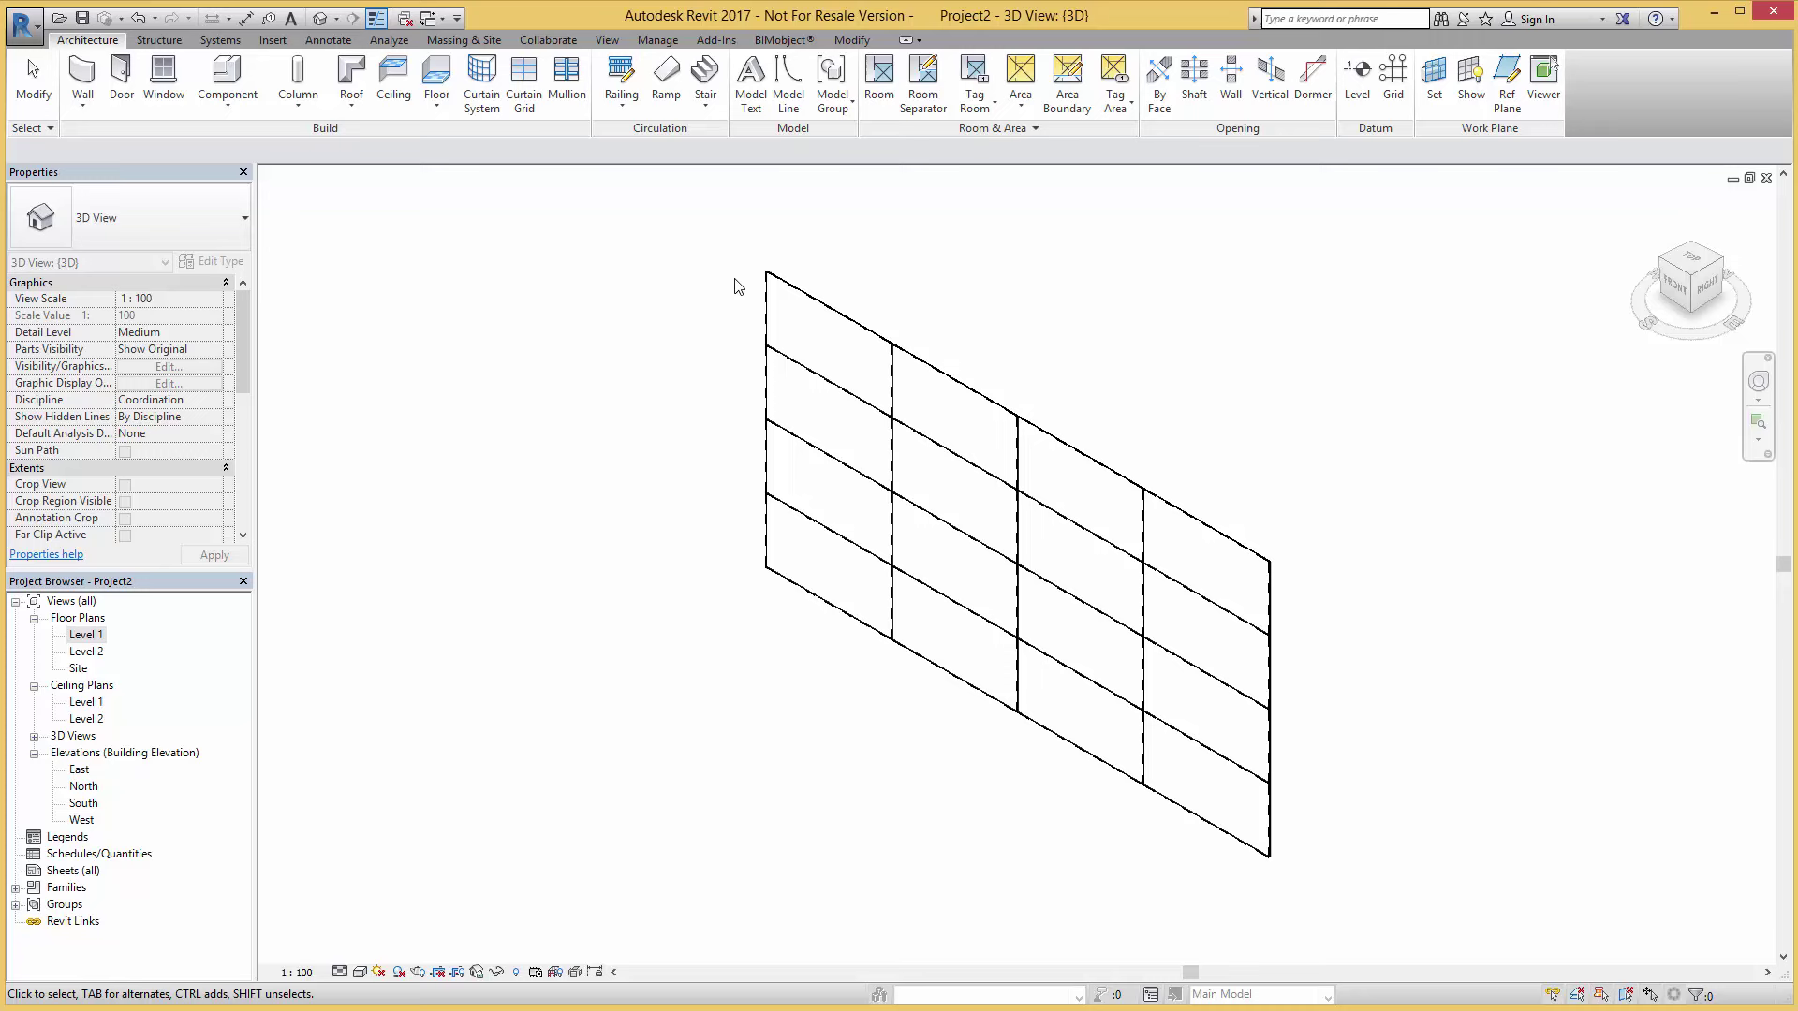
pyautogui.click(759, 285)
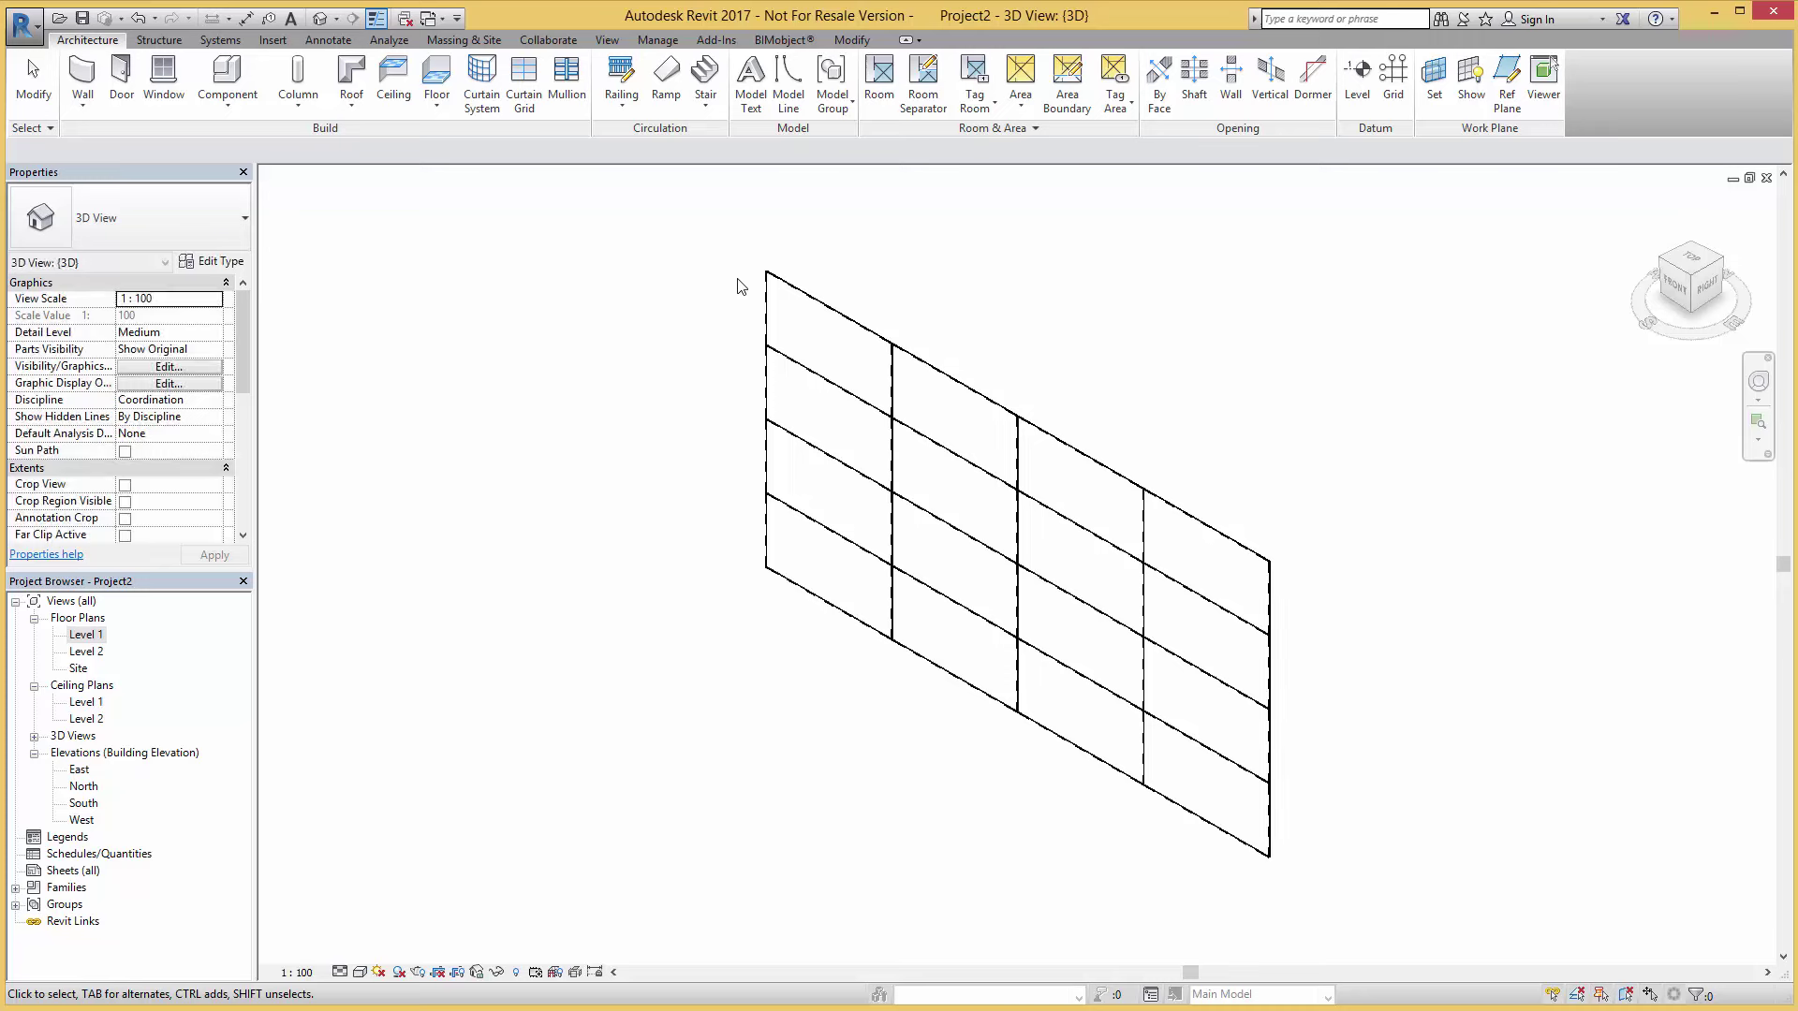
pyautogui.click(840, 320)
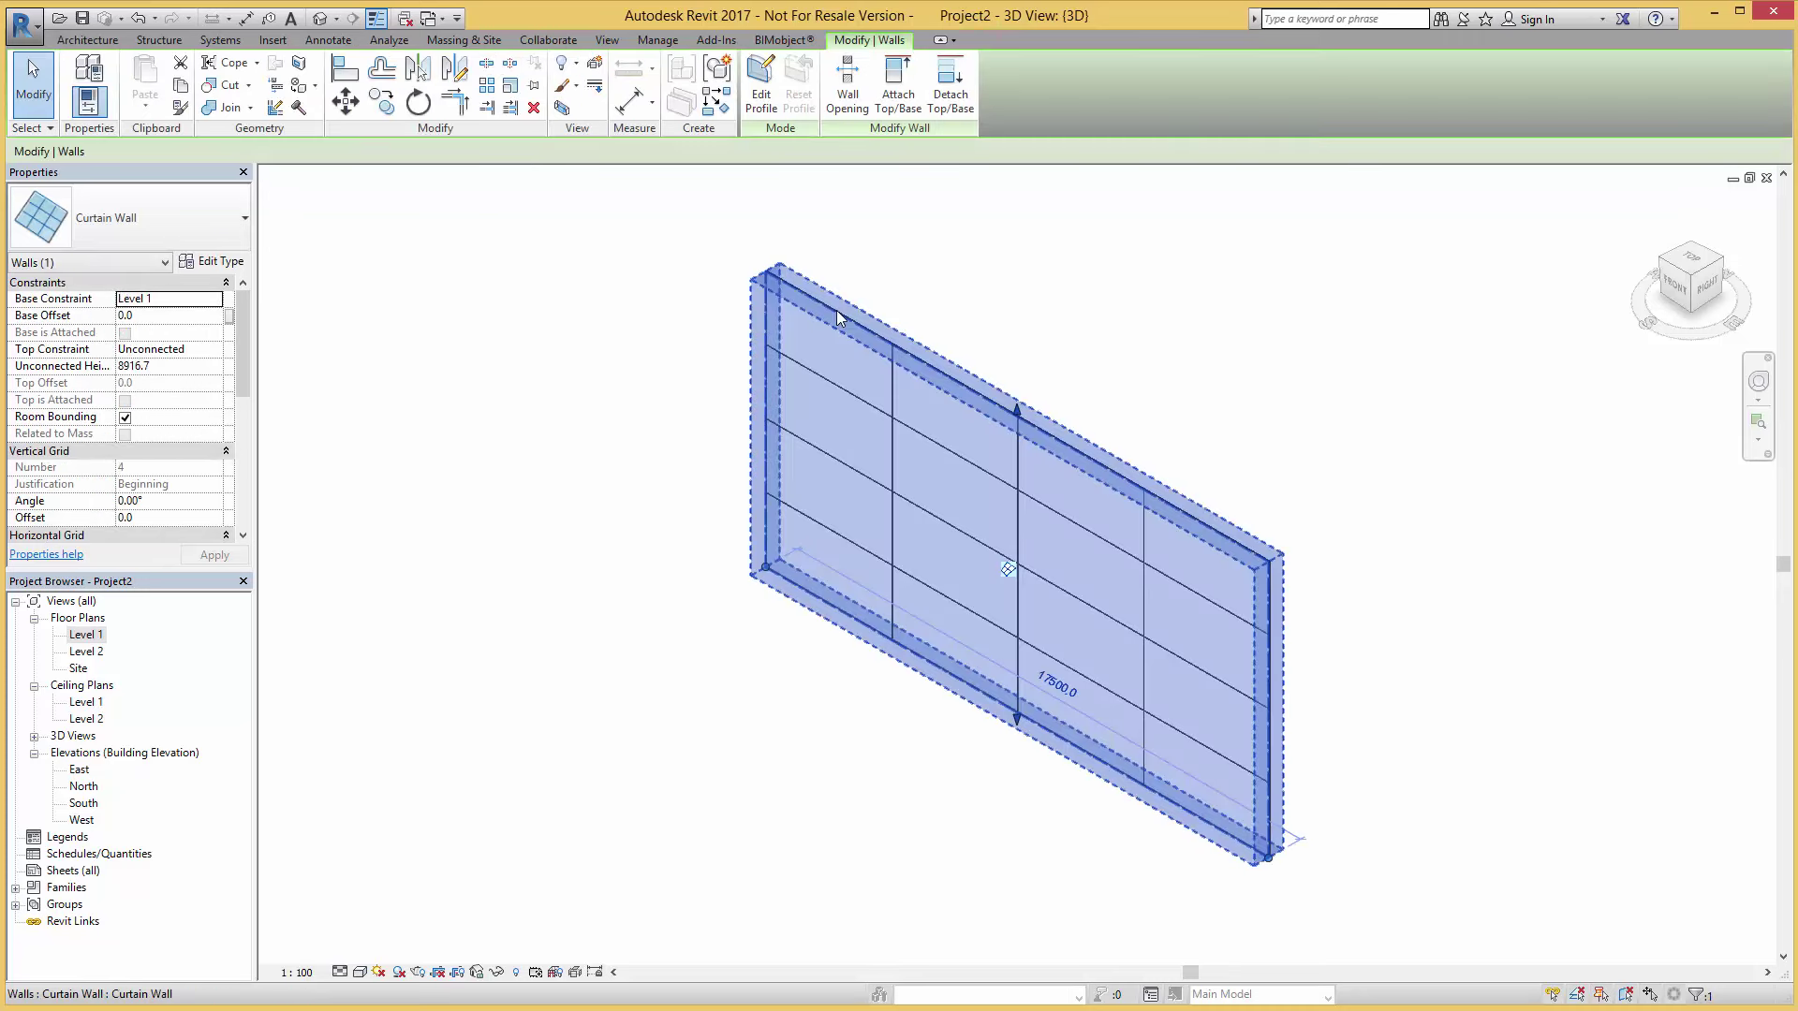
pyautogui.rightClick(1061, 502)
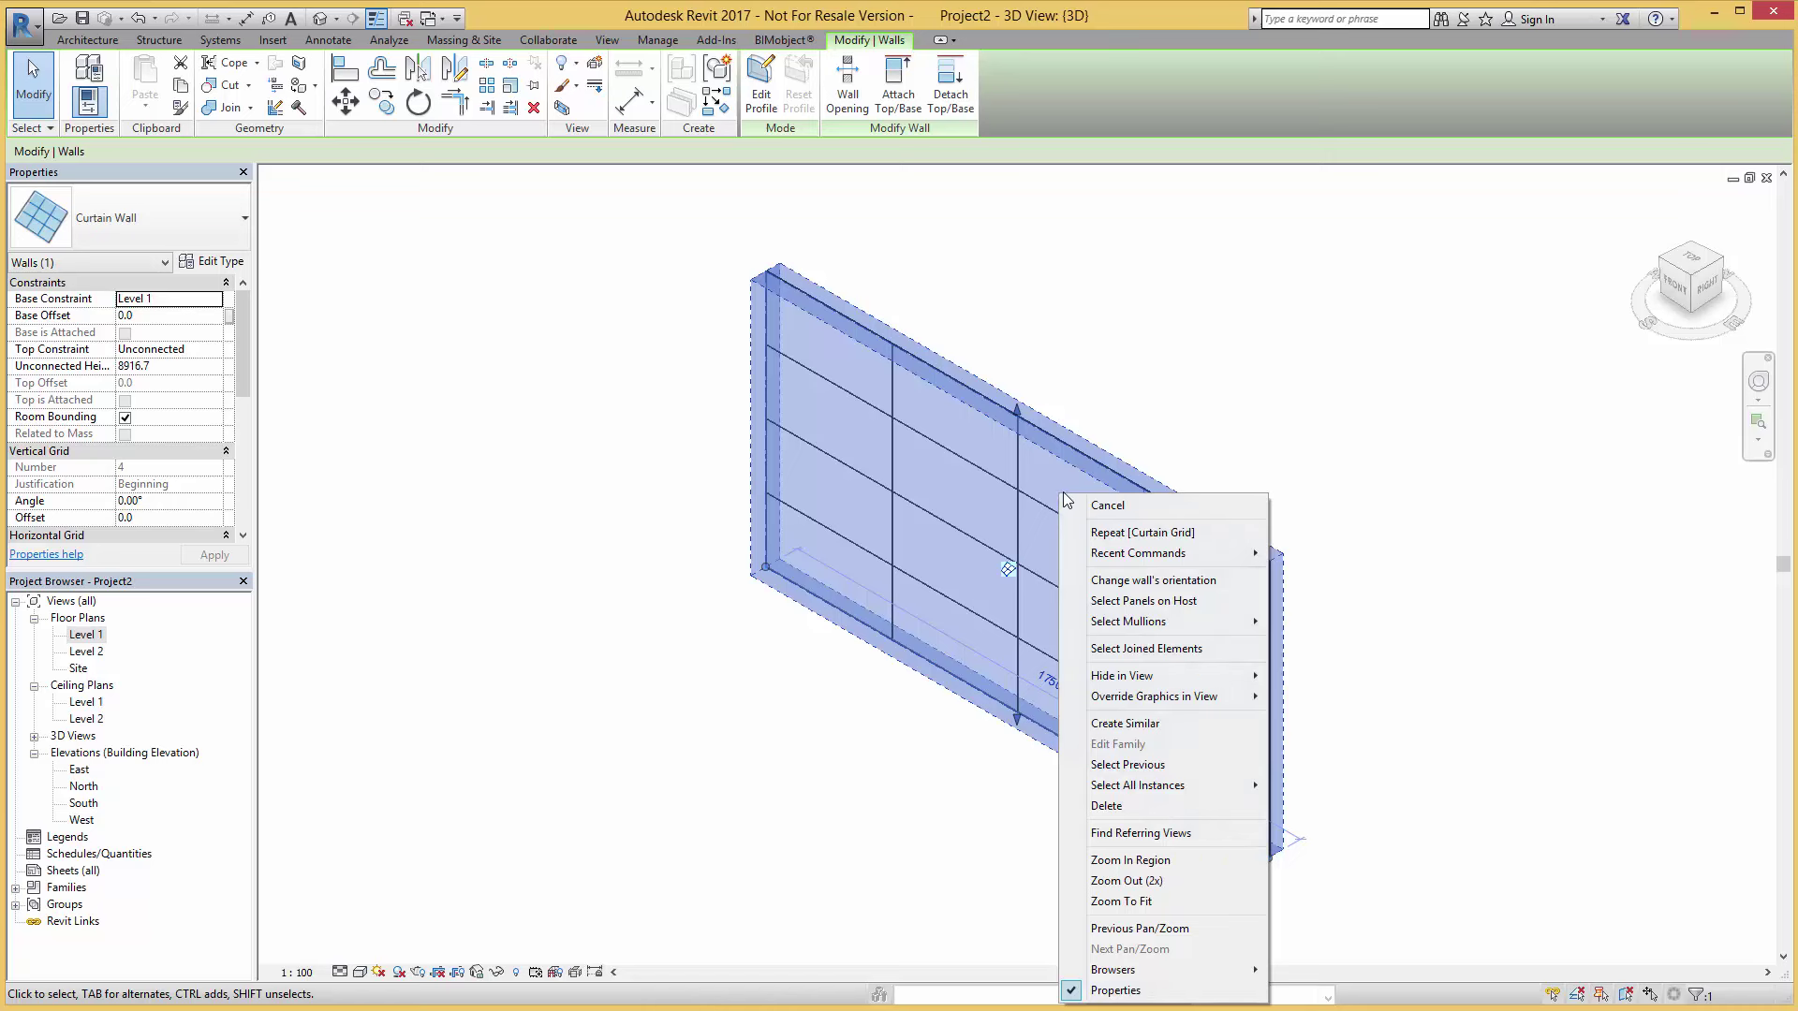
pyautogui.click(1128, 601)
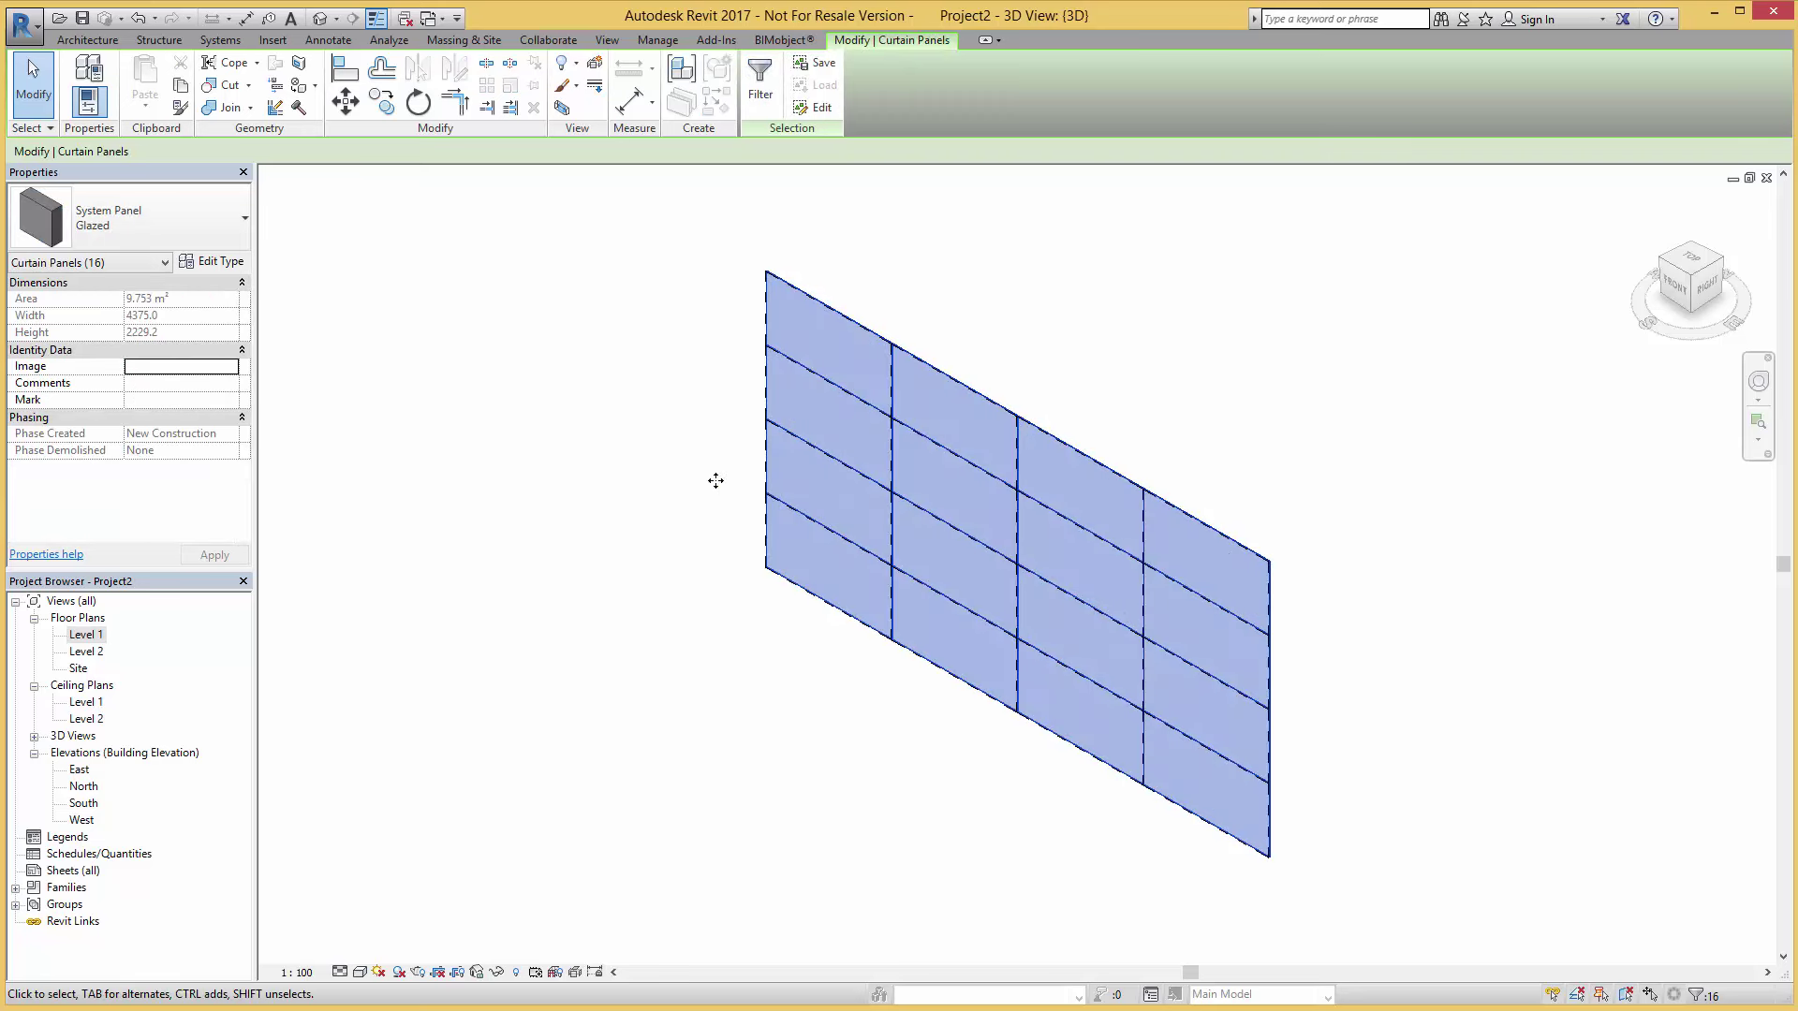
# Assign the KS1000TL_IPN_Q/Q_60/40_Hz_200 type to the panels, then deselect them.
pyautogui.click(244, 213)
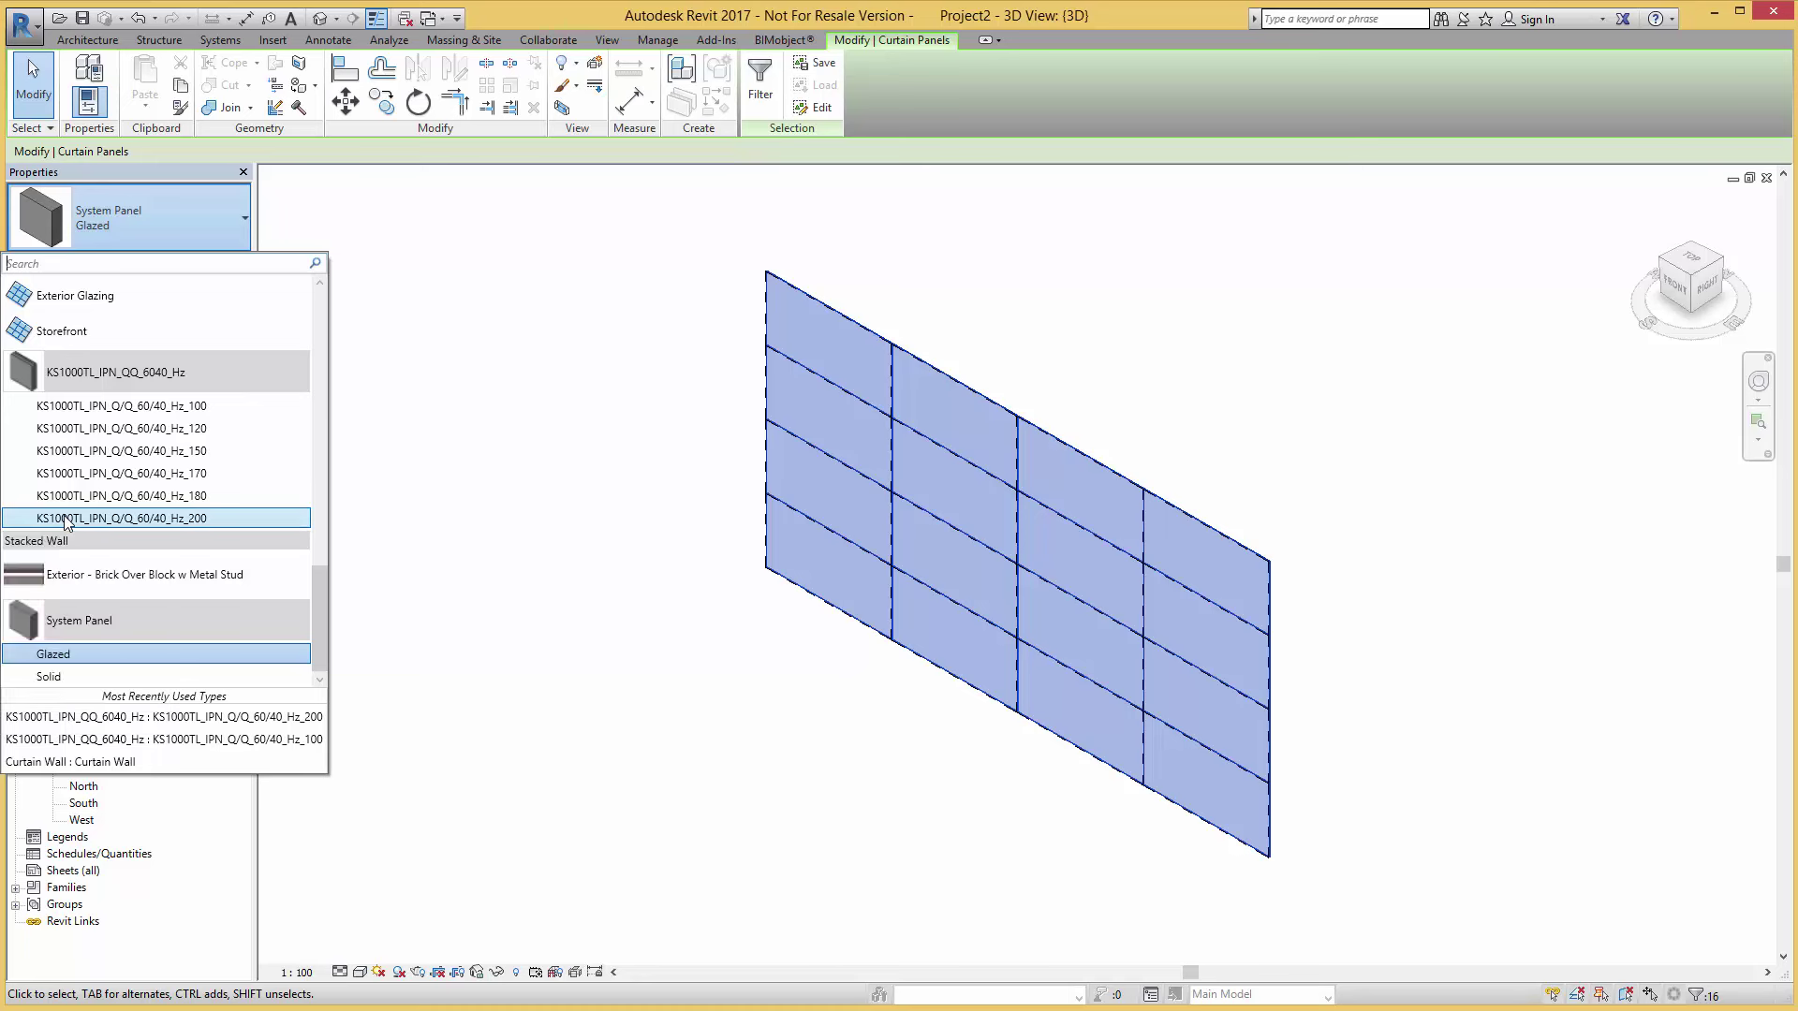
pyautogui.click(64, 521)
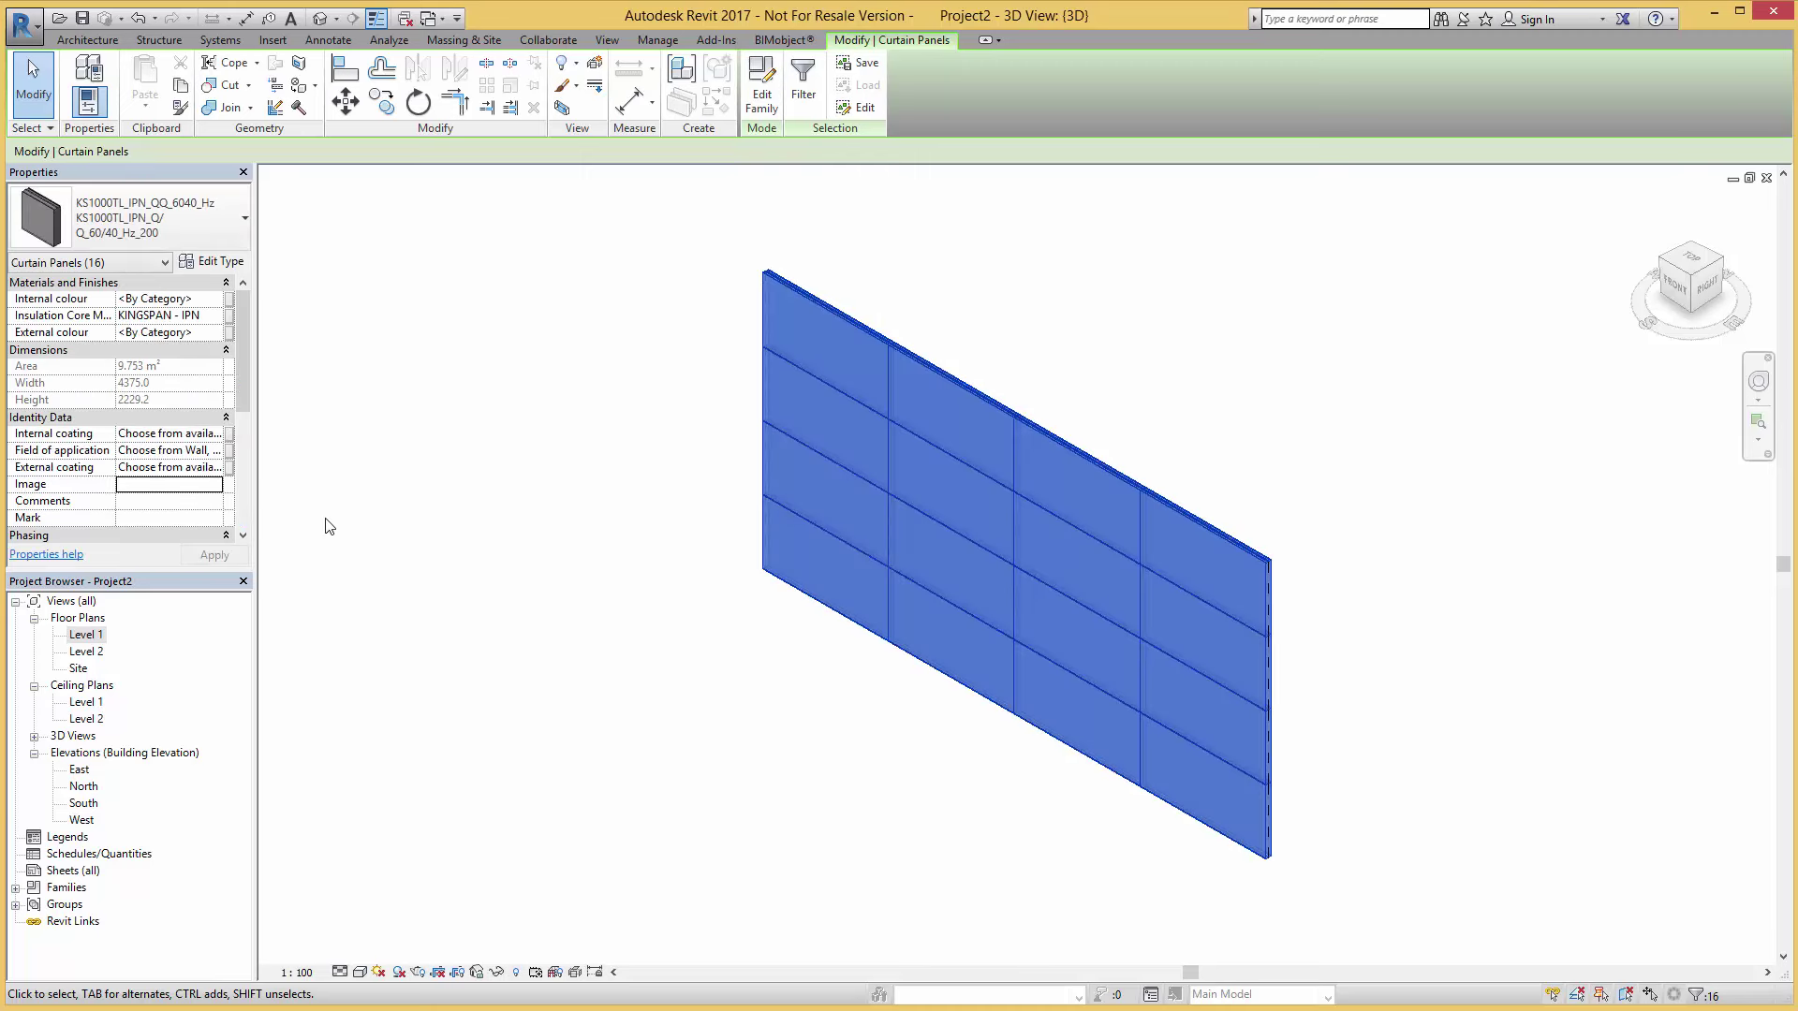
pyautogui.click(1348, 643)
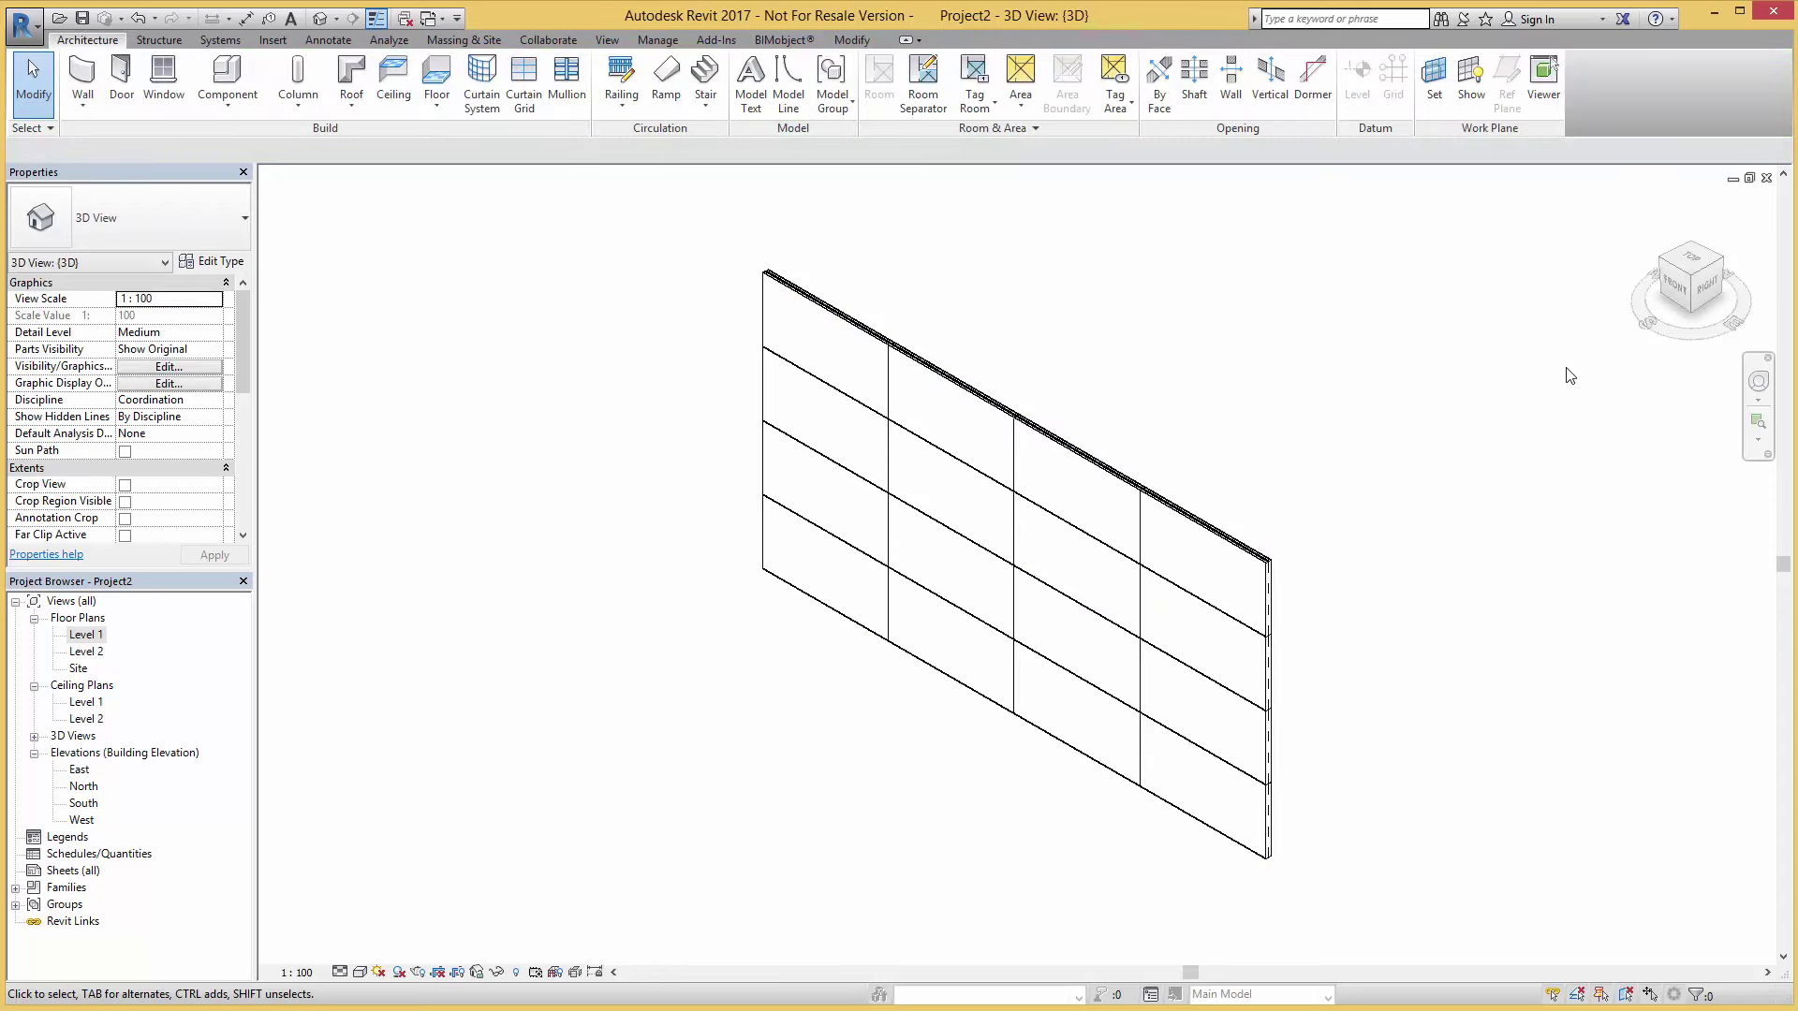
pyautogui.click(1713, 288)
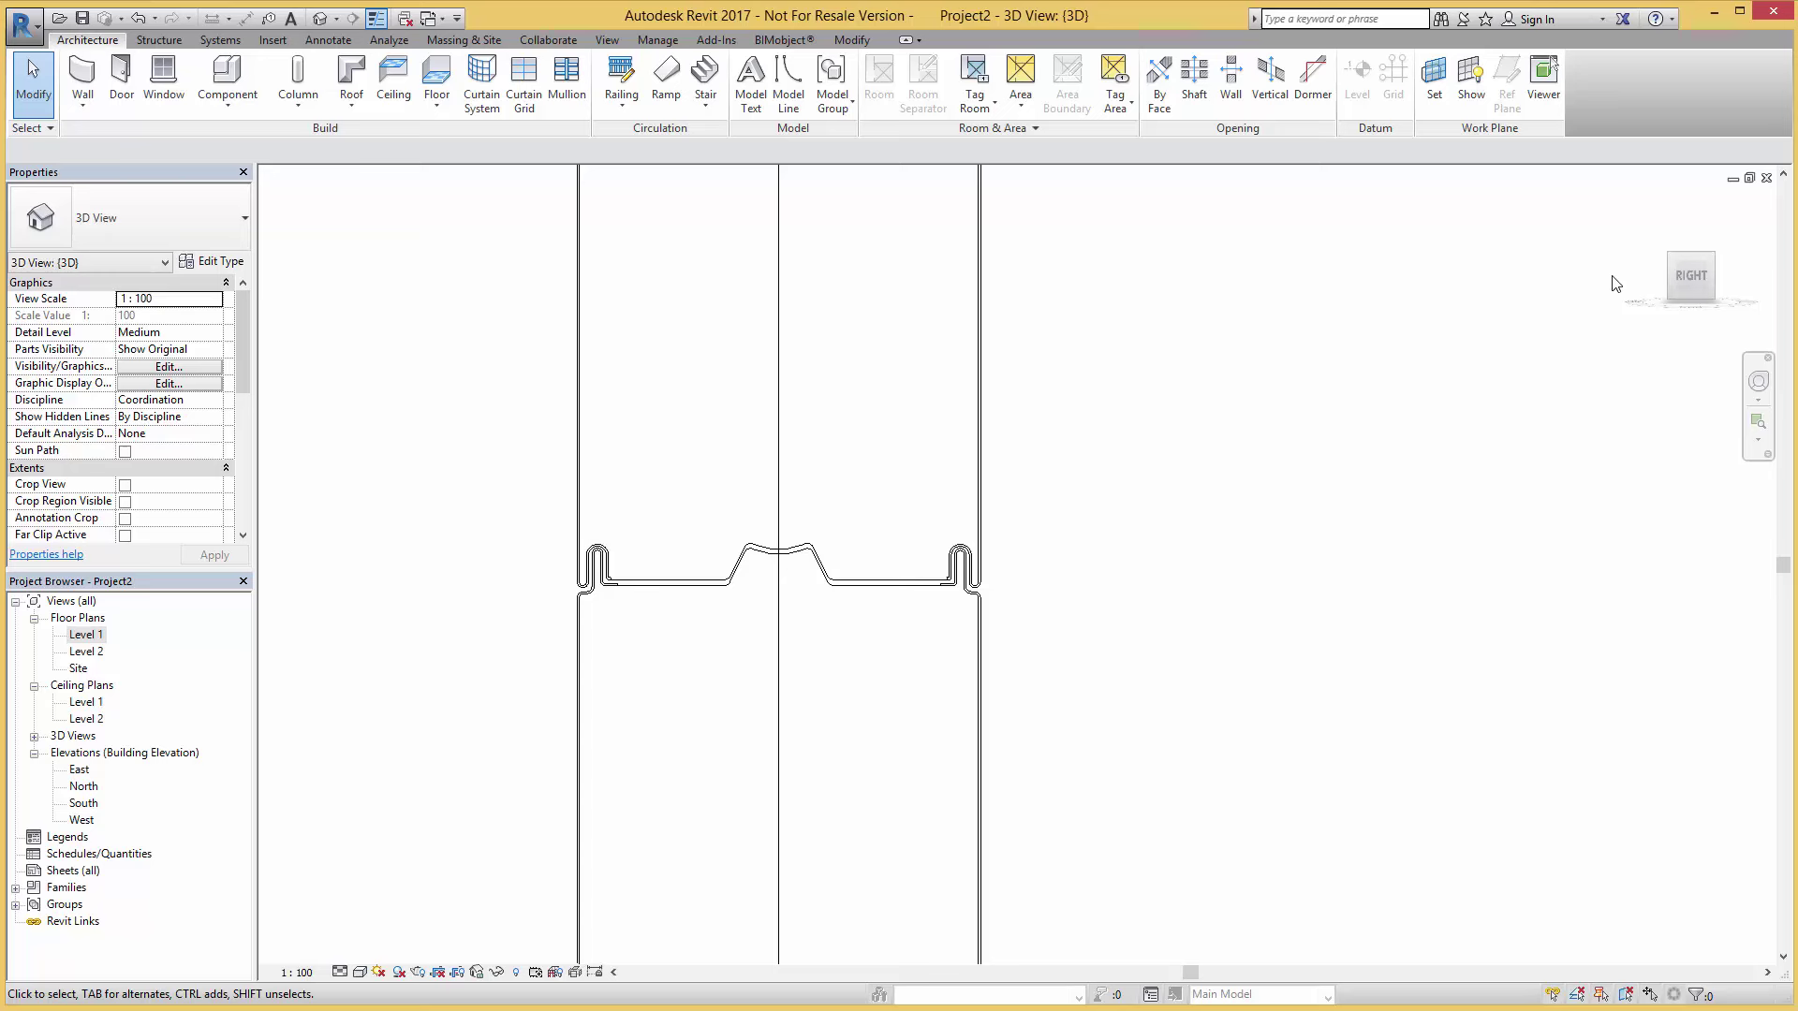
pyautogui.click(1676, 262)
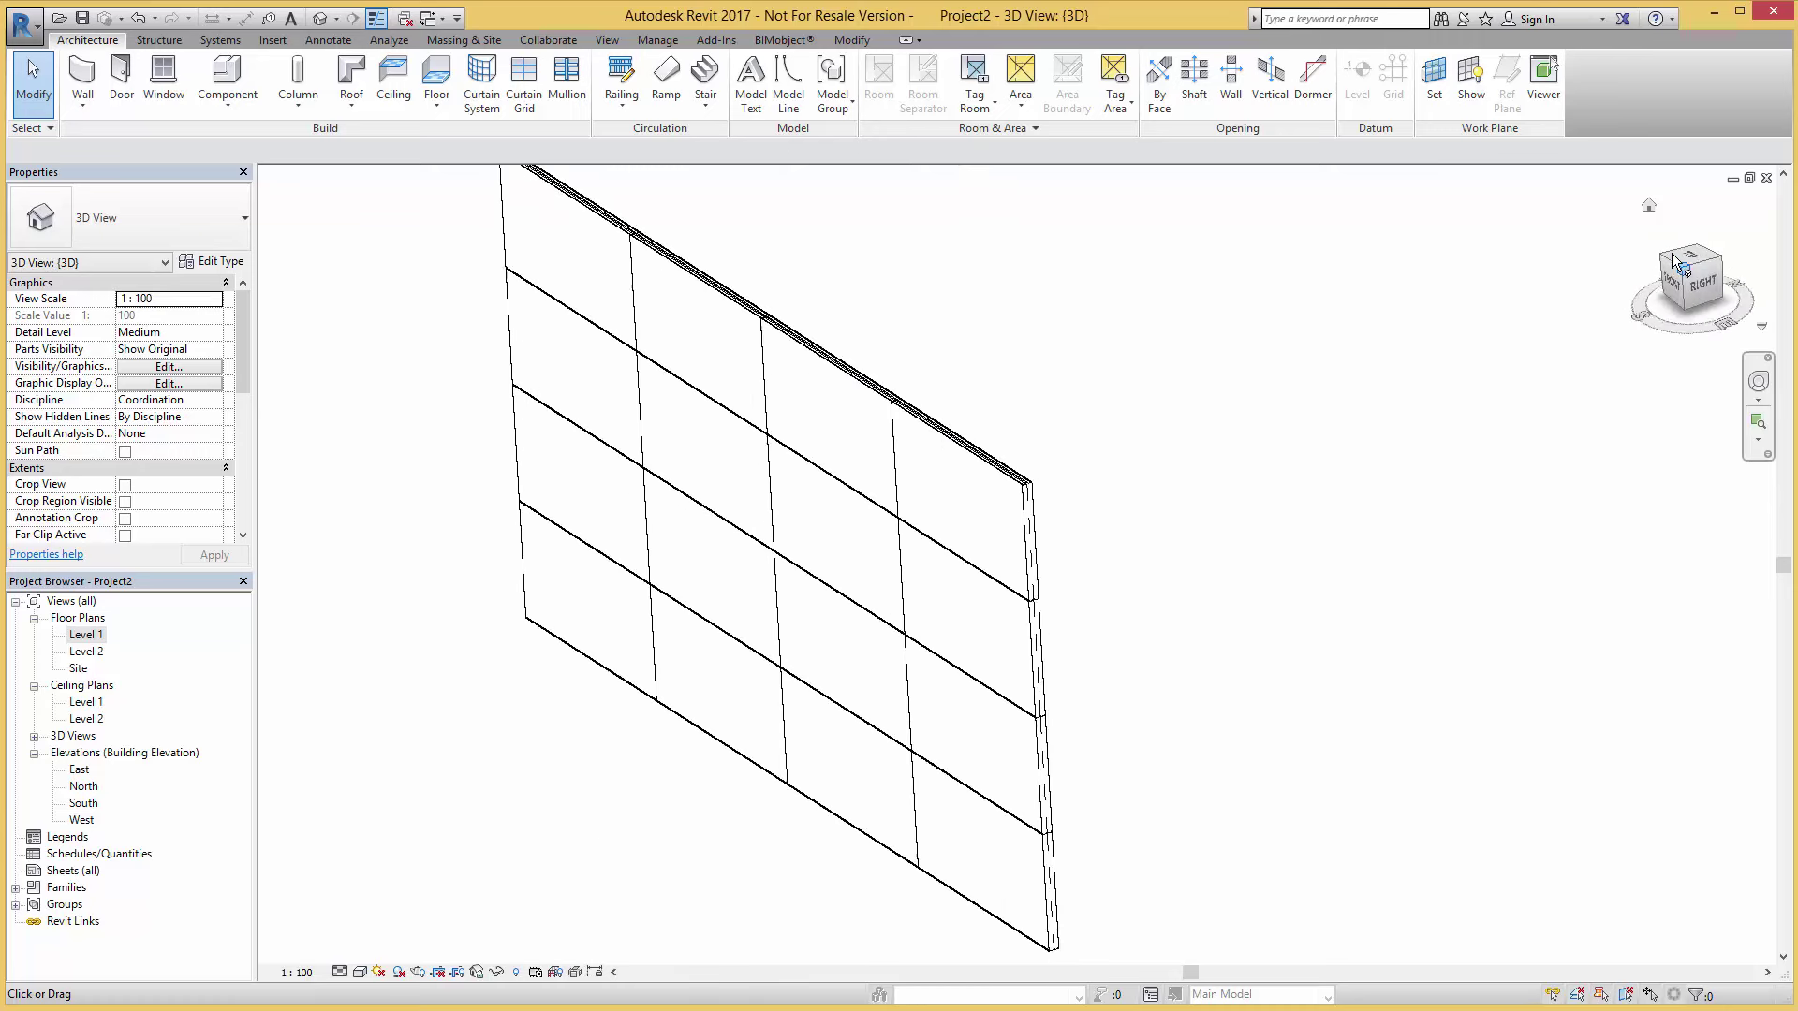